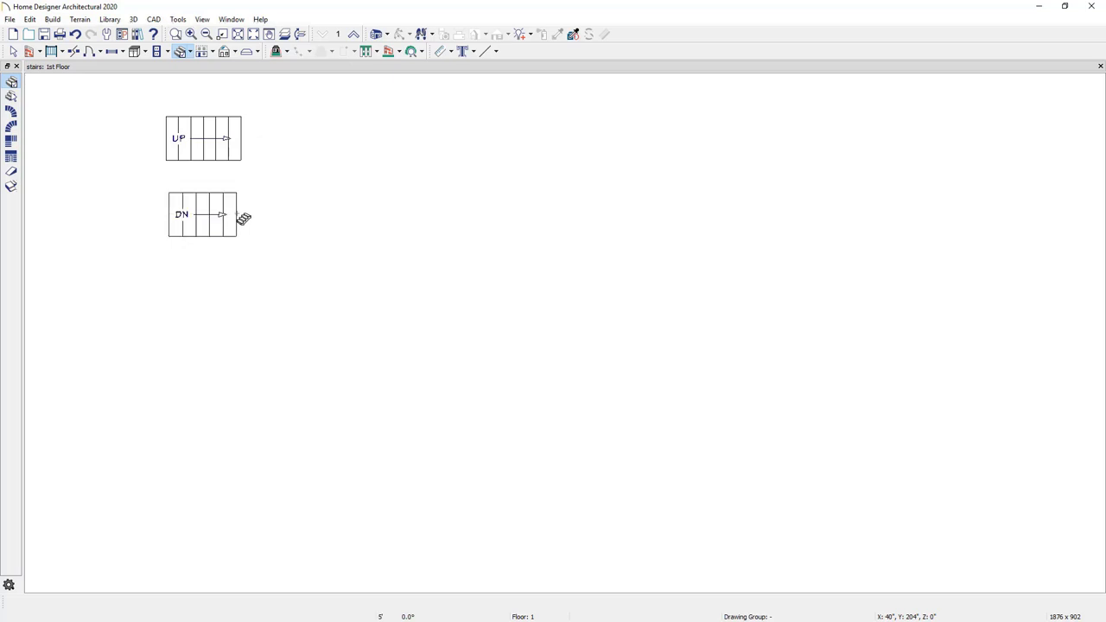
# Step: Place a straight staircase running up the plan beside the two short UP and DN flights
pyautogui.click(191, 53)
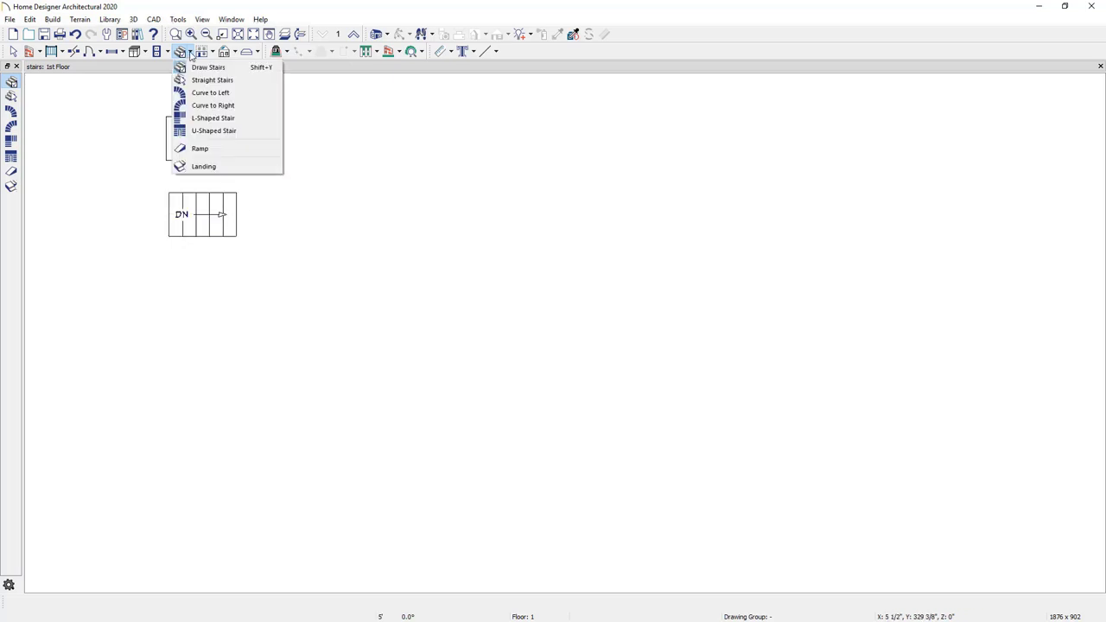
pyautogui.click(232, 80)
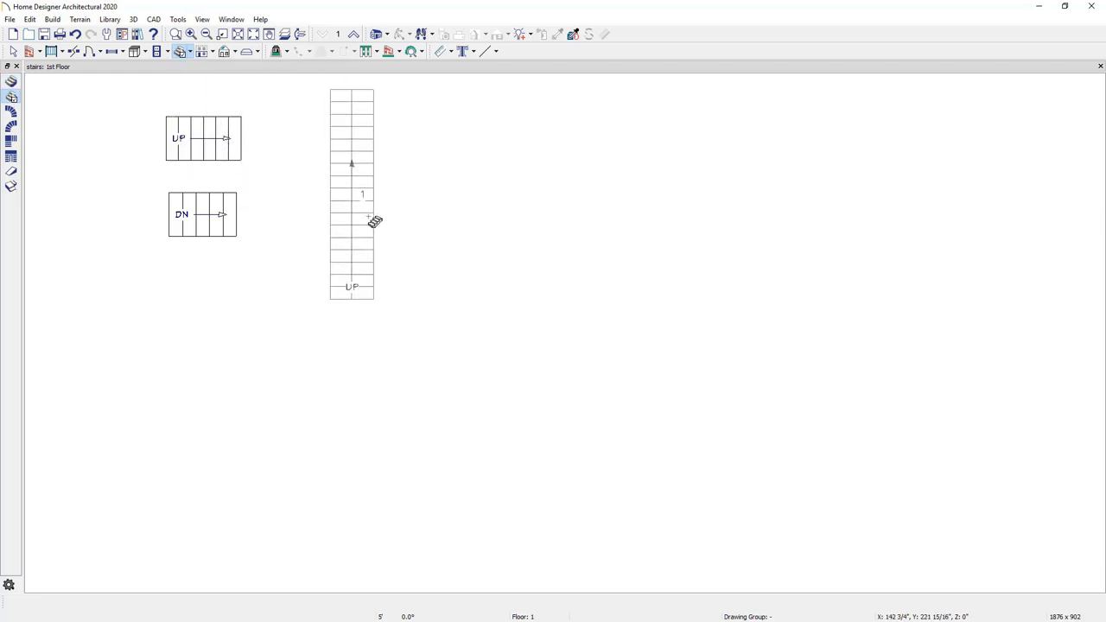
pyautogui.click(330, 226)
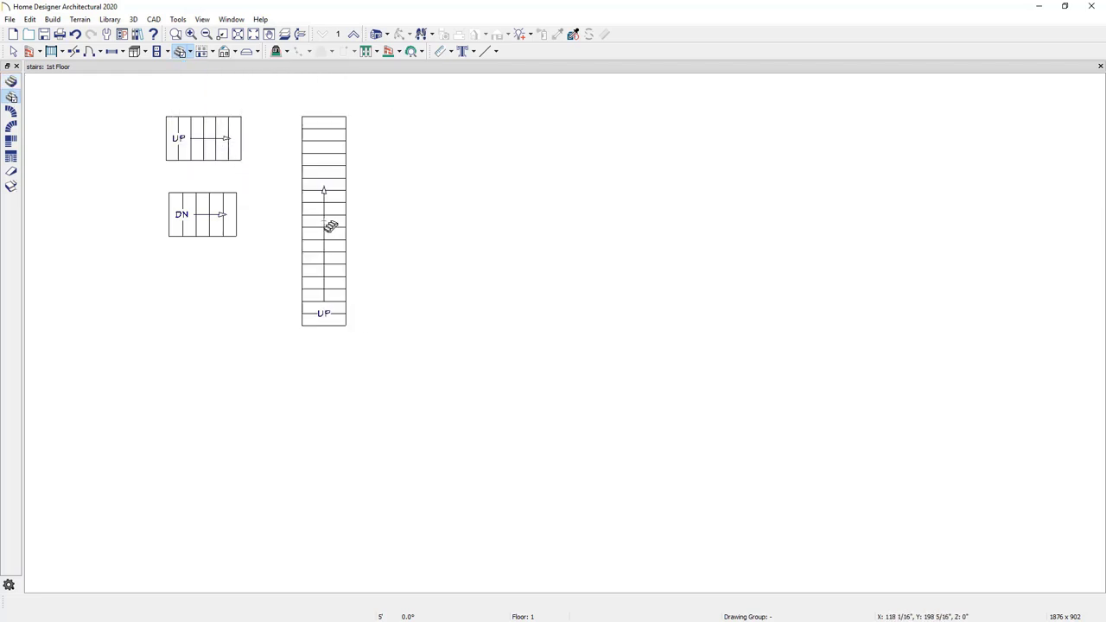
pyautogui.press('space')
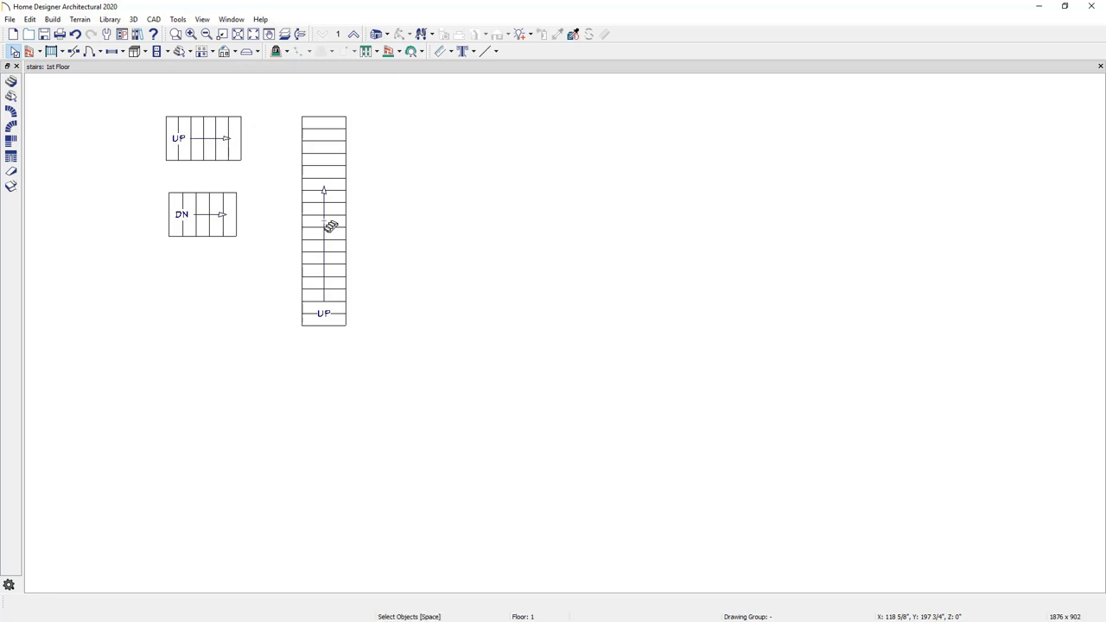
# Step: Place a staircase that curves to the left, beside the long straight staircase
pyautogui.click(191, 51)
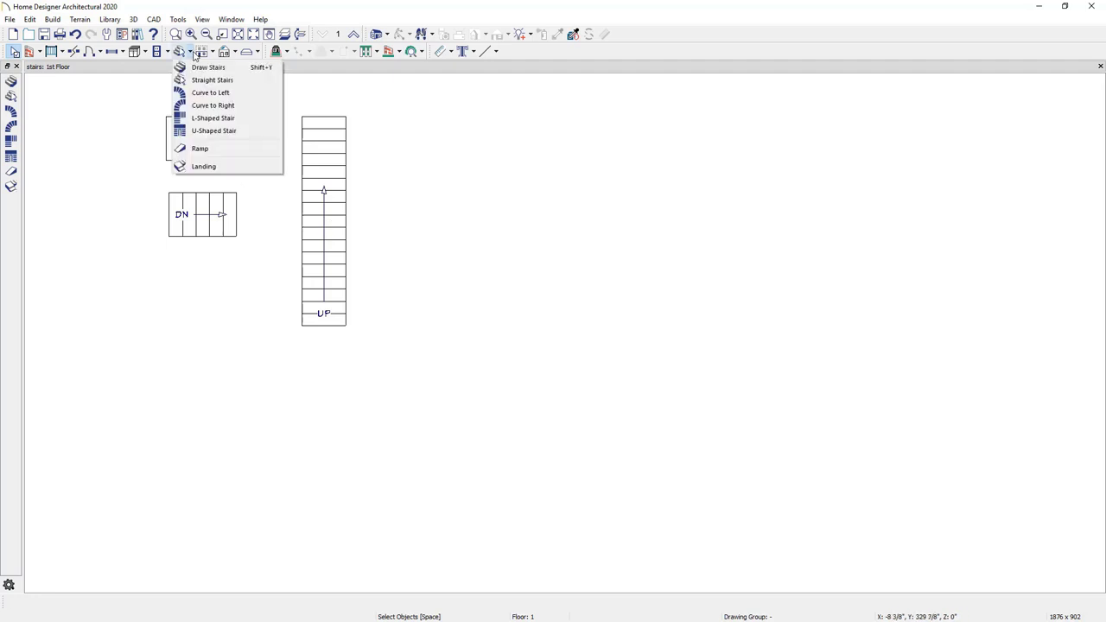
pyautogui.click(247, 98)
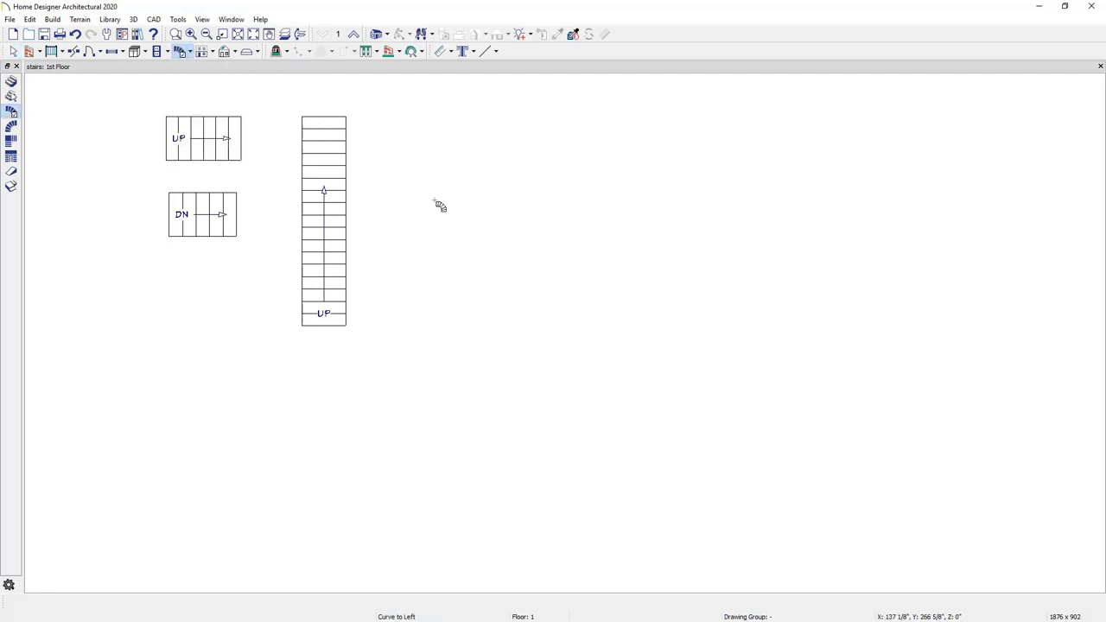
pyautogui.click(489, 233)
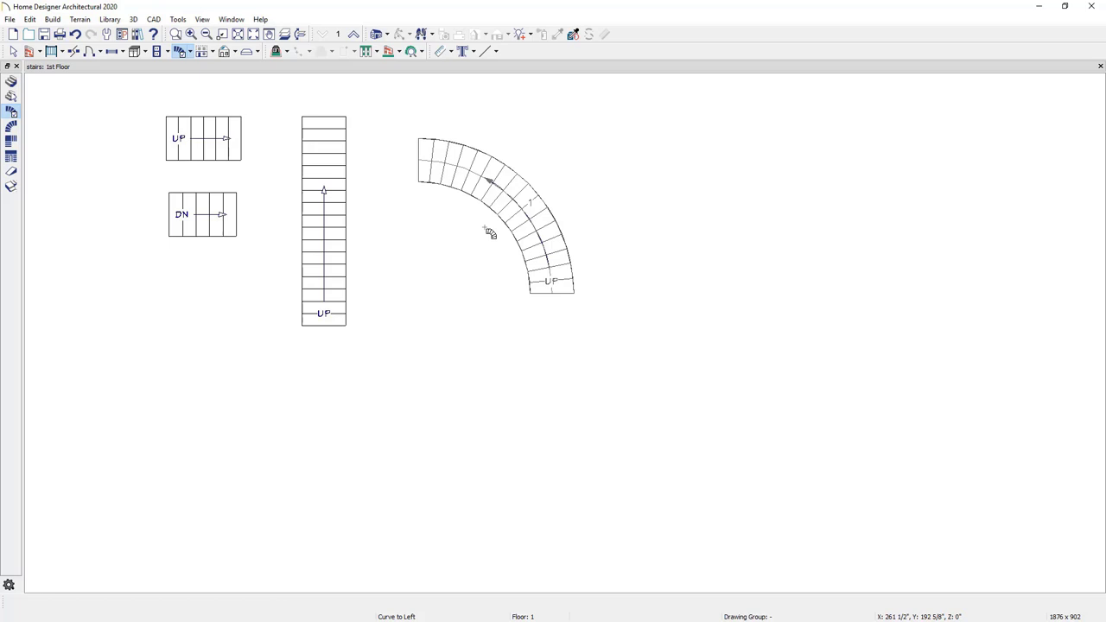
pyautogui.press('space')
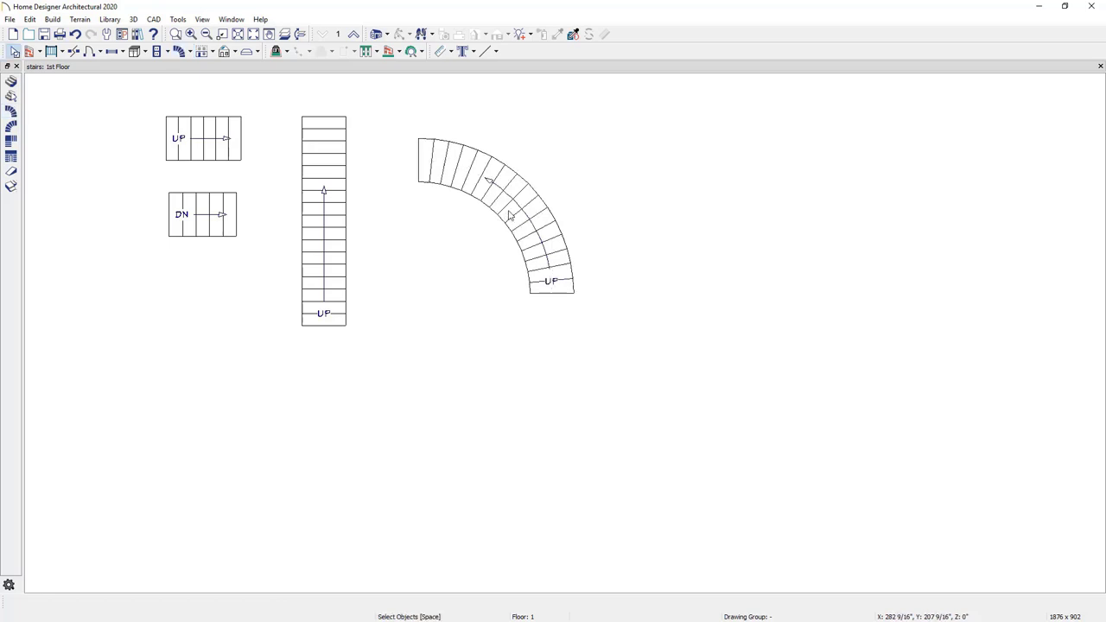
# Step: Move the curved staircase about 1'-6" at 225° and widen it along its inner edge
pyautogui.click(510, 216)
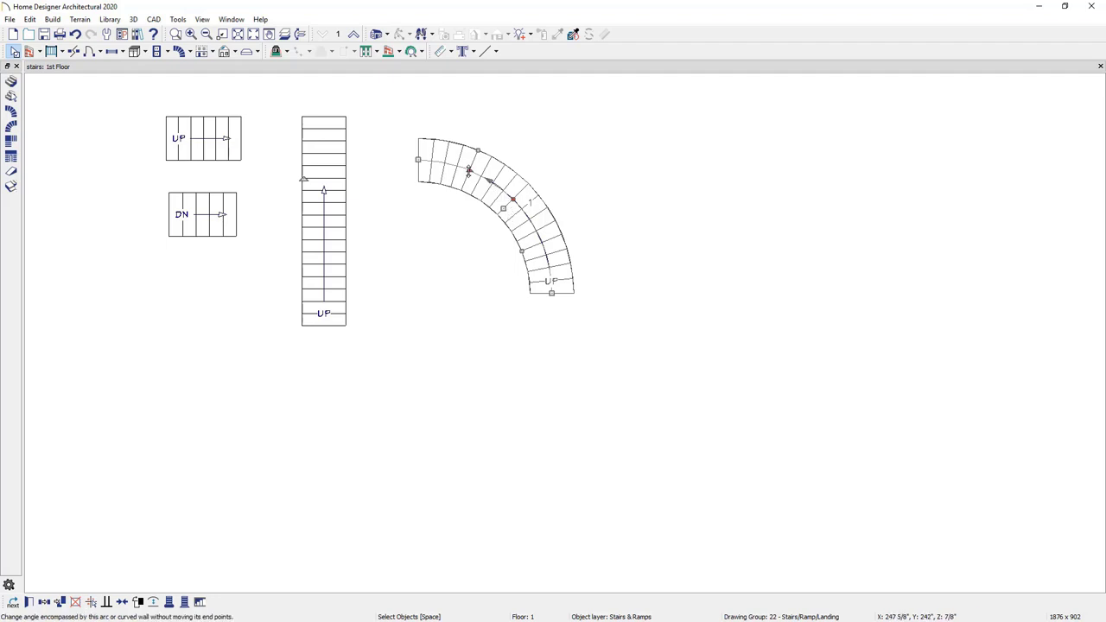
pyautogui.moveTo(469, 170); pyautogui.dragTo(488, 223)
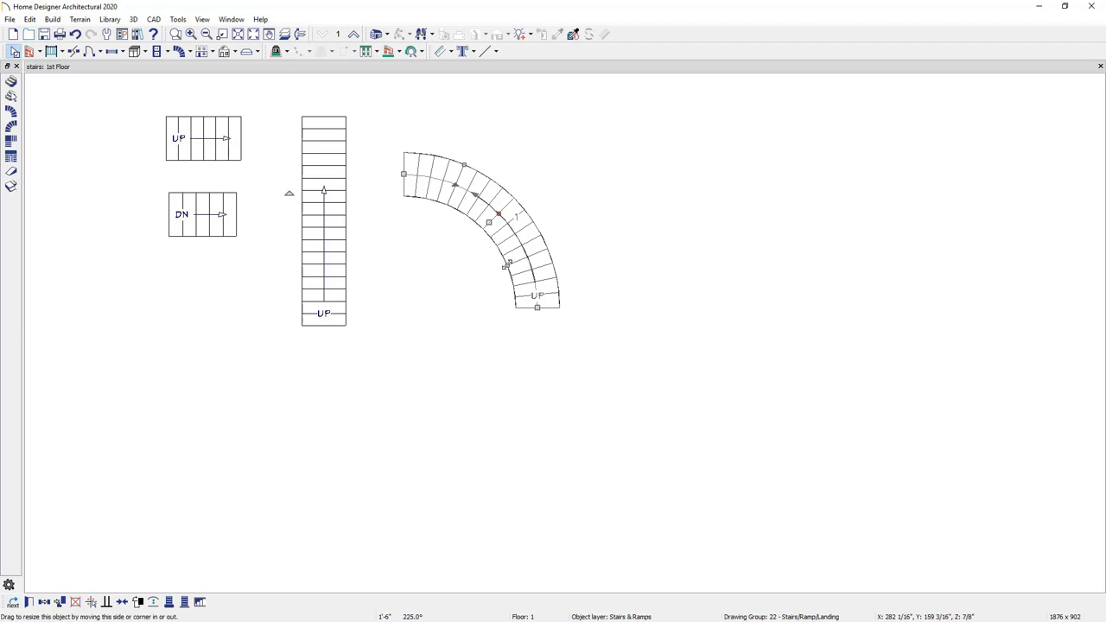
pyautogui.moveTo(506, 263)
pyautogui.mouseDown()
pyautogui.moveTo(489, 282)
pyautogui.moveTo(498, 272)
pyautogui.mouseUp()
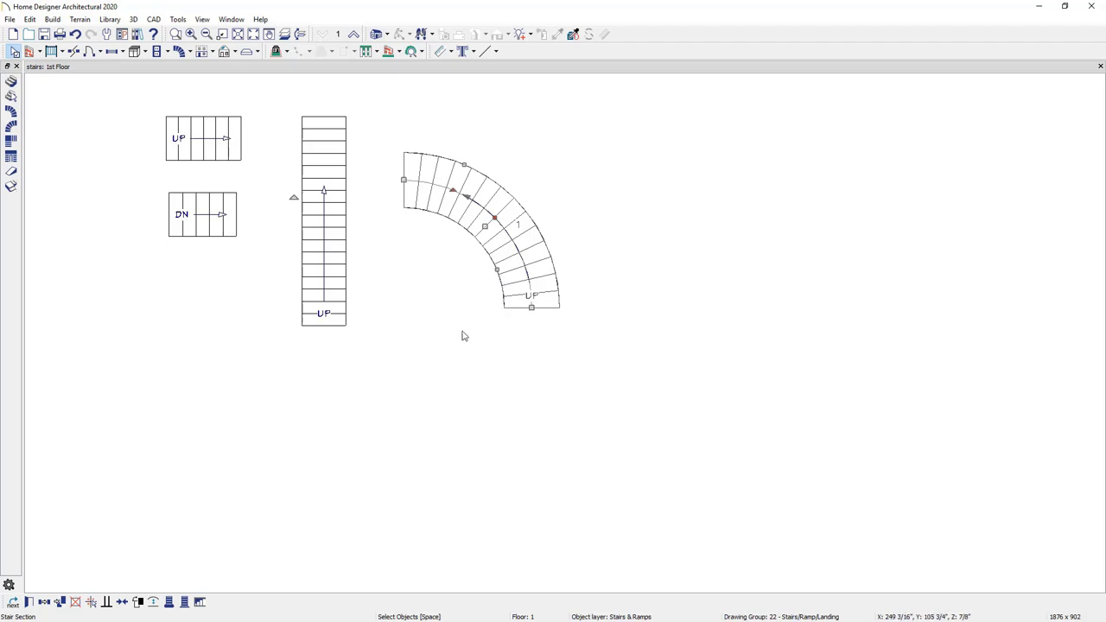
# Step: Flare the curved staircase's bottom inner corner outward by about 11" and reshape the adjoining inner arc to follow it
pyautogui.click(185, 604)
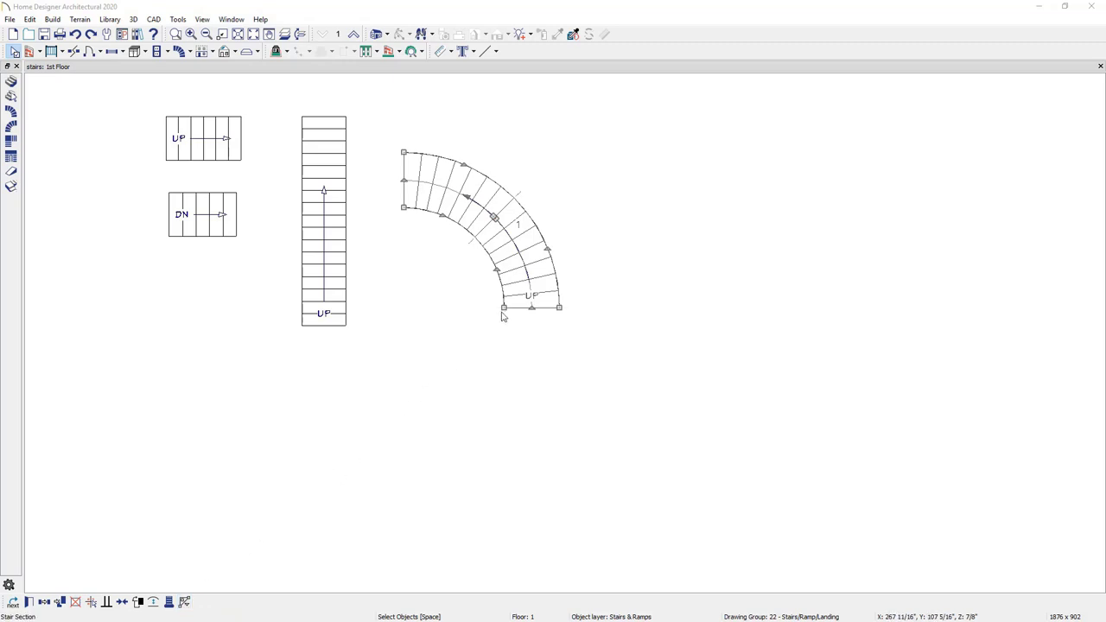
pyautogui.moveTo(503, 308); pyautogui.dragTo(490, 309)
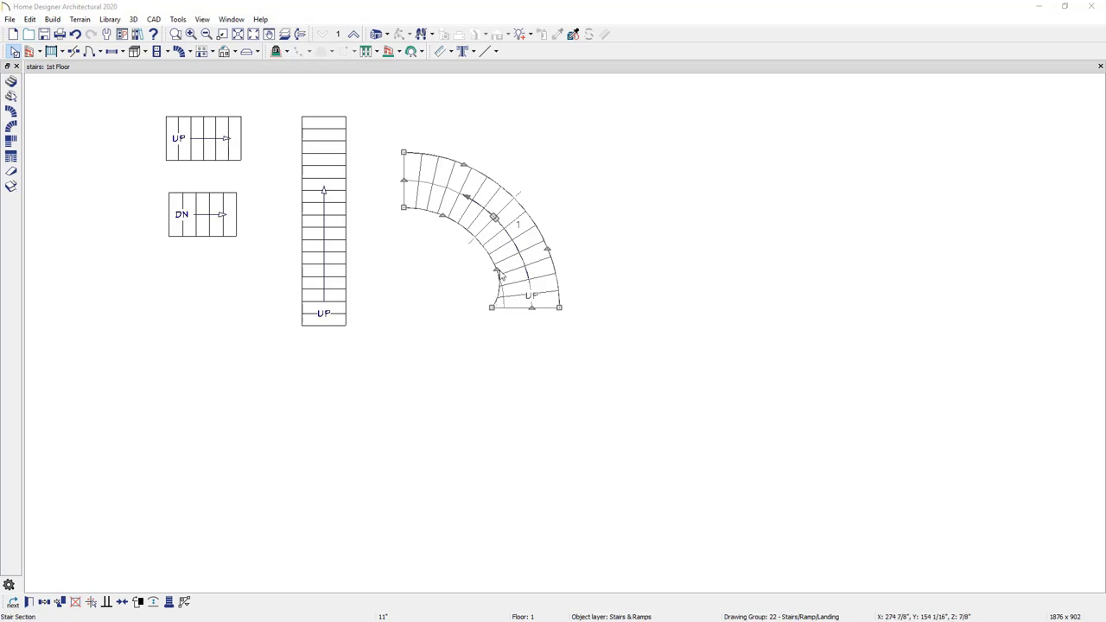
pyautogui.moveTo(499, 275); pyautogui.dragTo(493, 290)
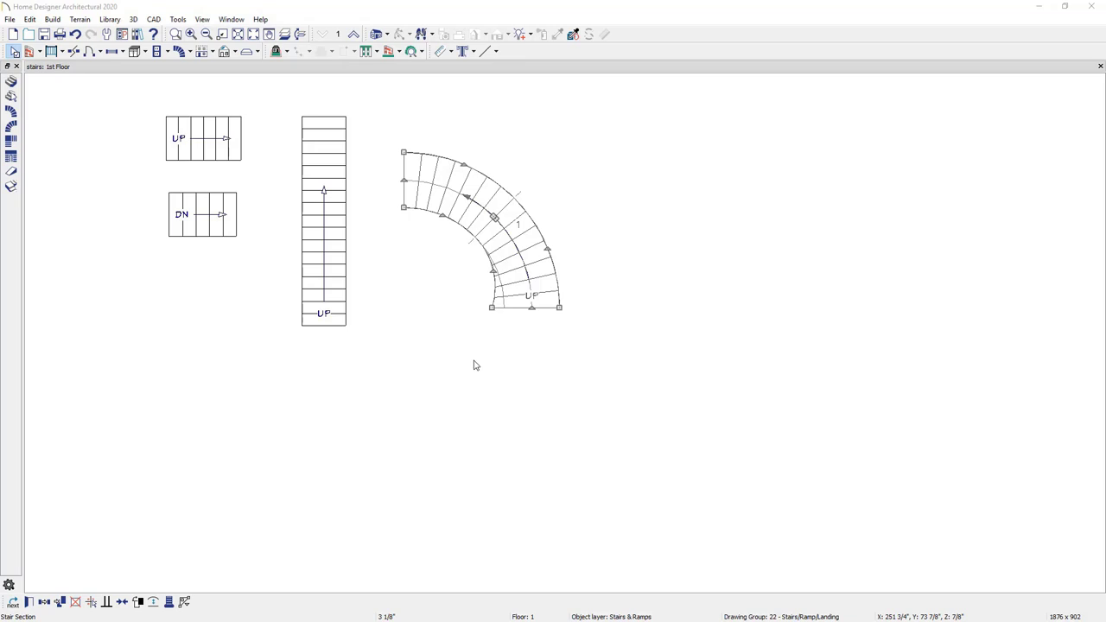
# Step: Give the long straight staircase a flared starter tread with rounded ends extending past both sides of its bottom step
pyautogui.click(335, 316)
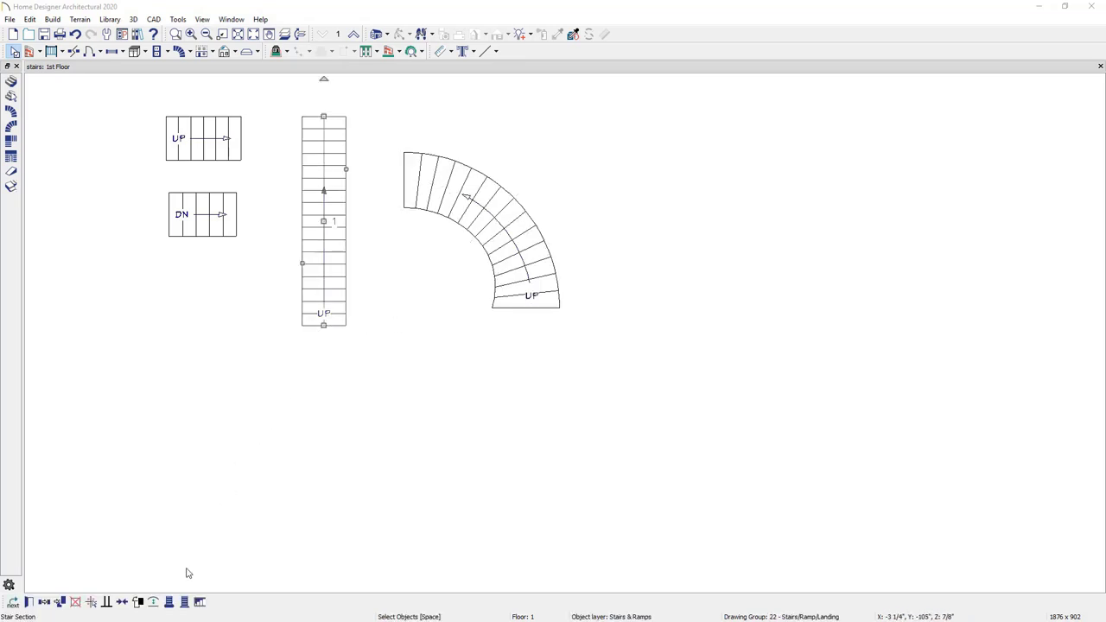
pyautogui.click(169, 602)
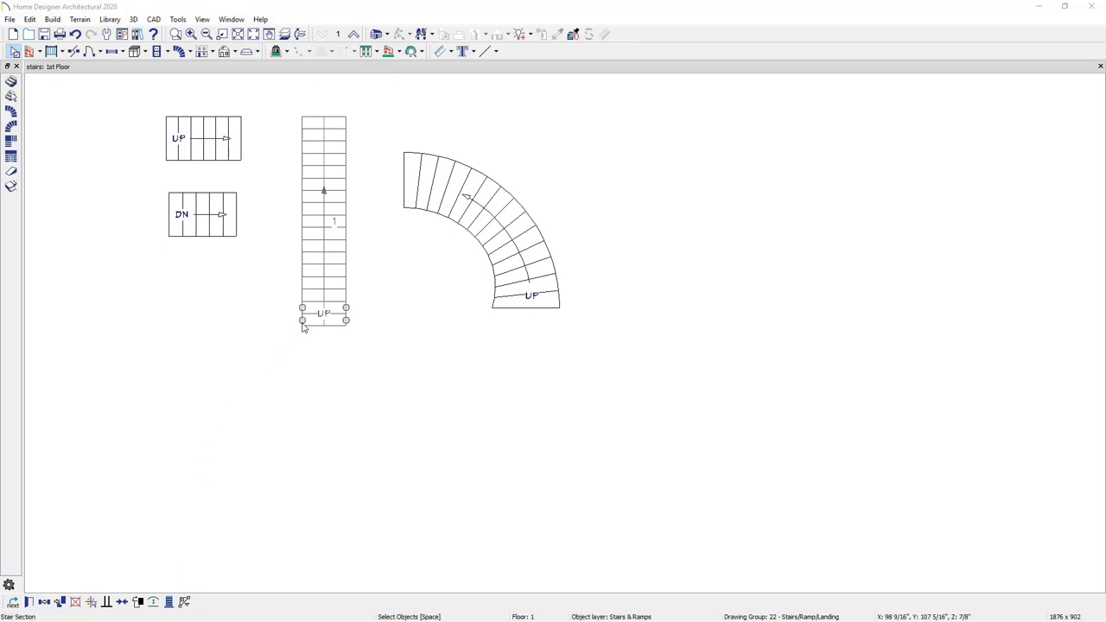
pyautogui.moveTo(302, 321); pyautogui.dragTo(289, 319)
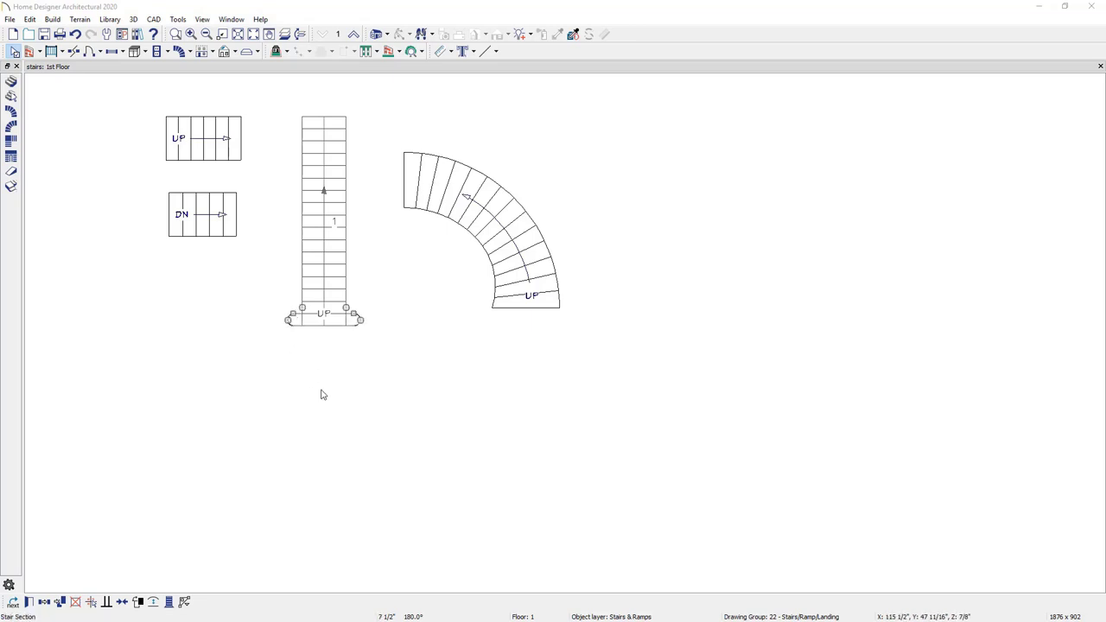
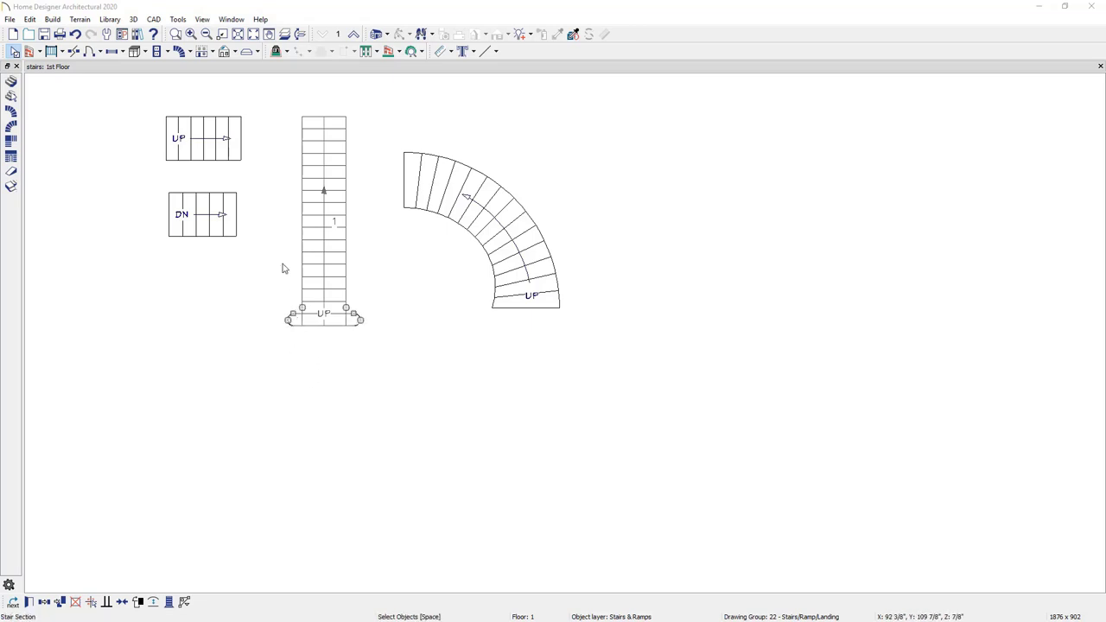
# Step: Place a clockwise L-shaped staircase in the free area beyond the curved staircase
pyautogui.click(190, 51)
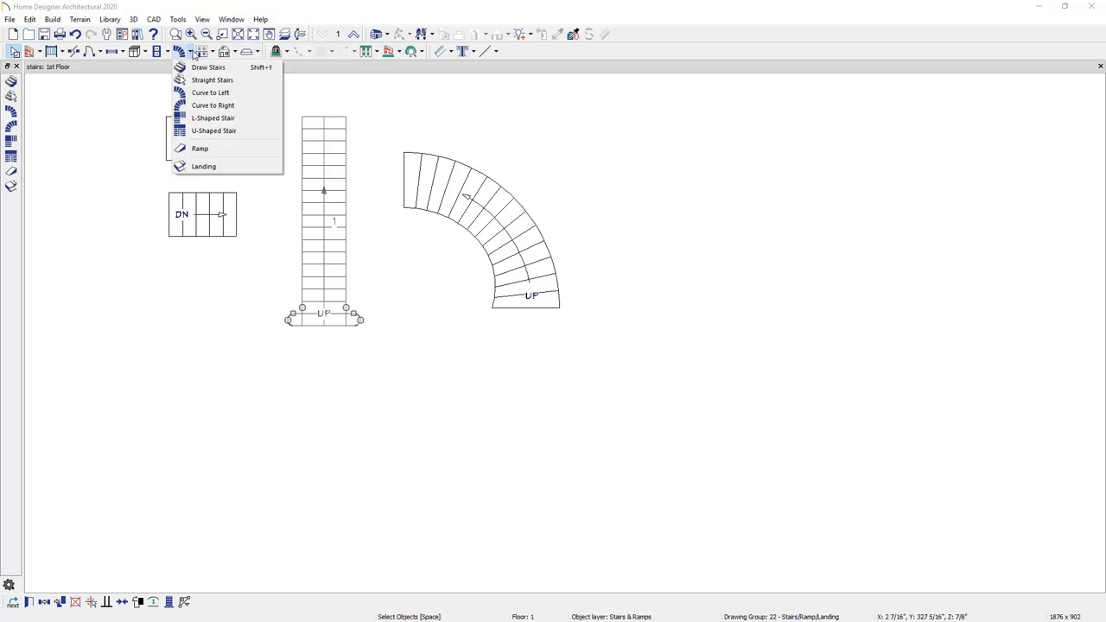
pyautogui.click(232, 118)
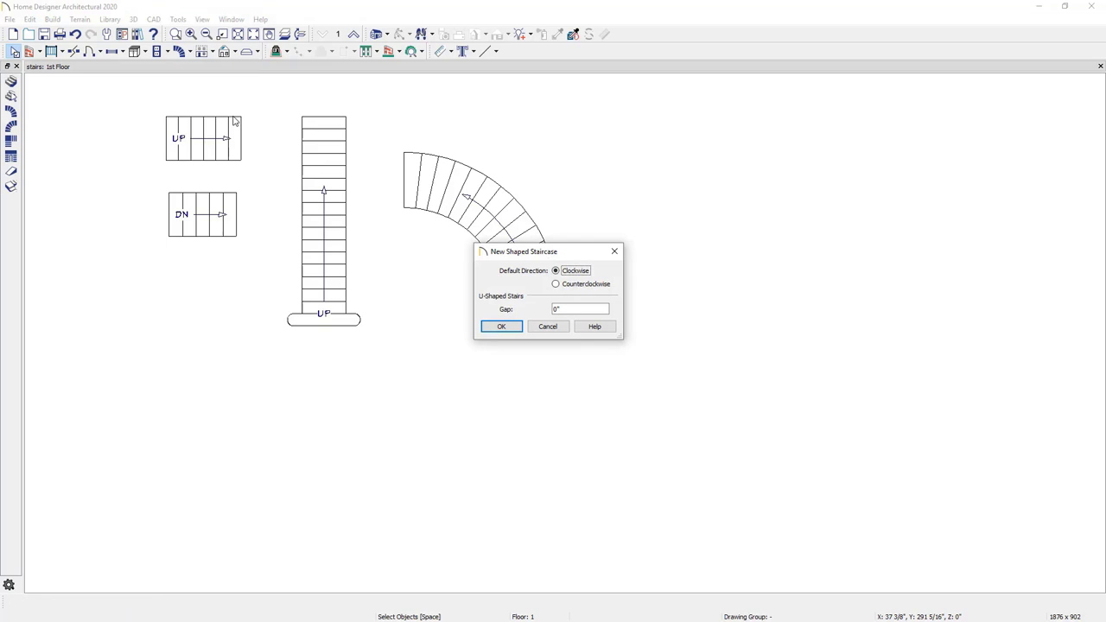
pyautogui.click(501, 326)
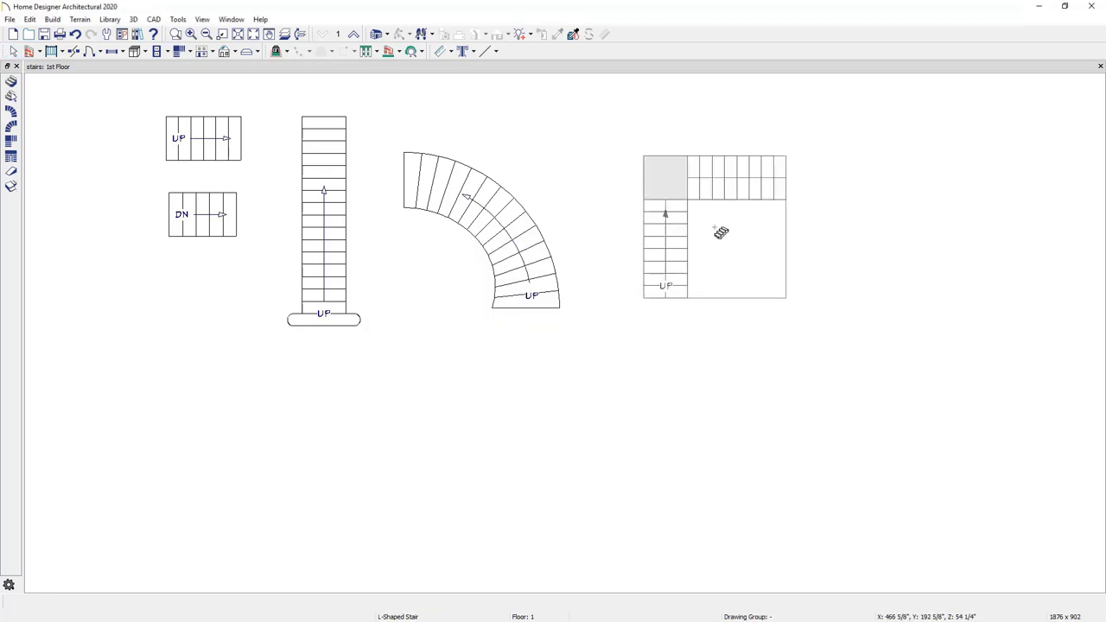
pyautogui.click(721, 232)
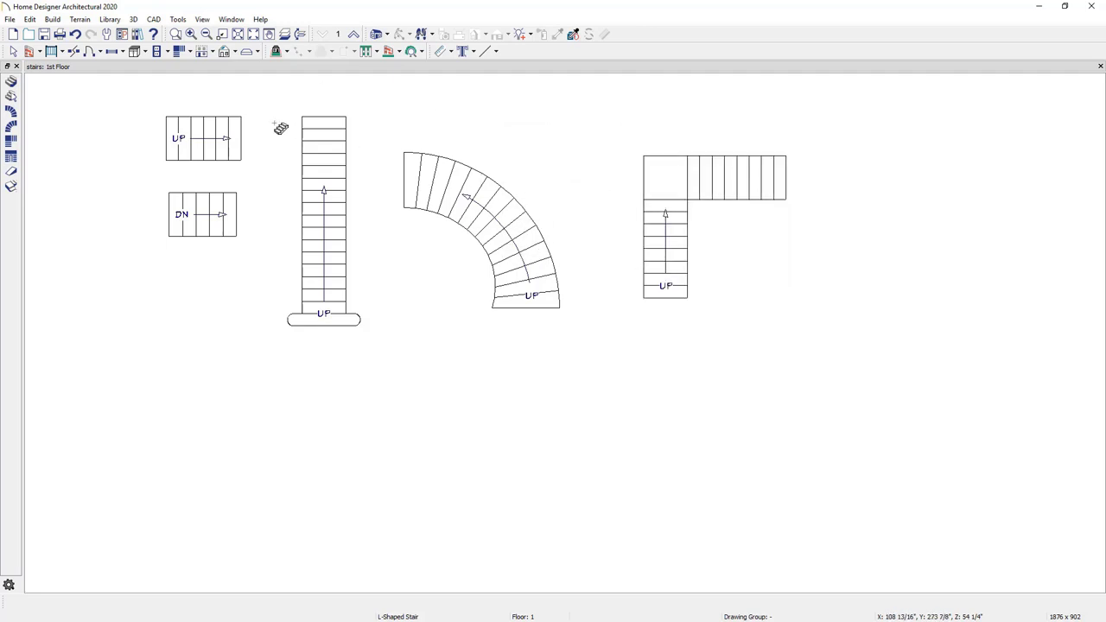
# Step: Place a clockwise U-shaped staircase with a 0" gap diagonally below the L-shaped staircase
pyautogui.click(190, 52)
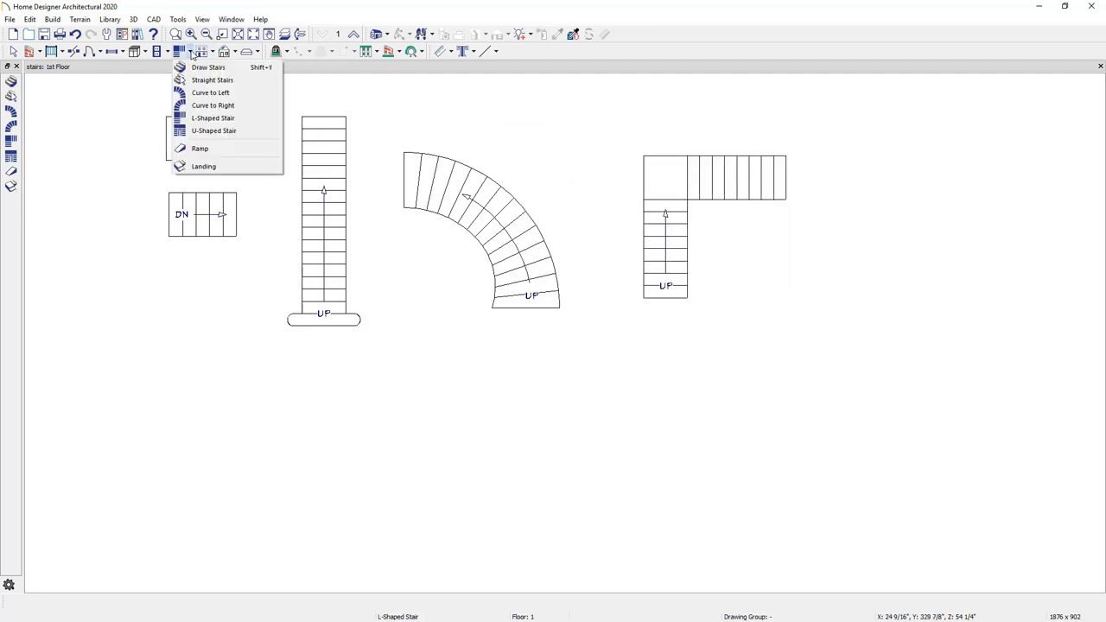
pyautogui.click(217, 131)
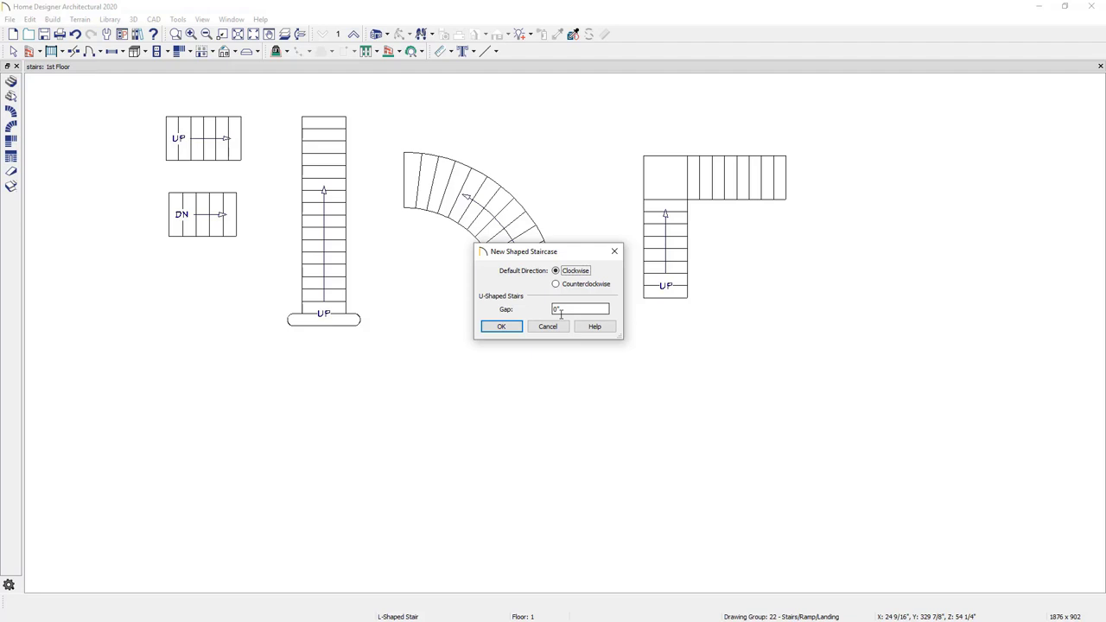
pyautogui.click(510, 326)
pyautogui.click(821, 325)
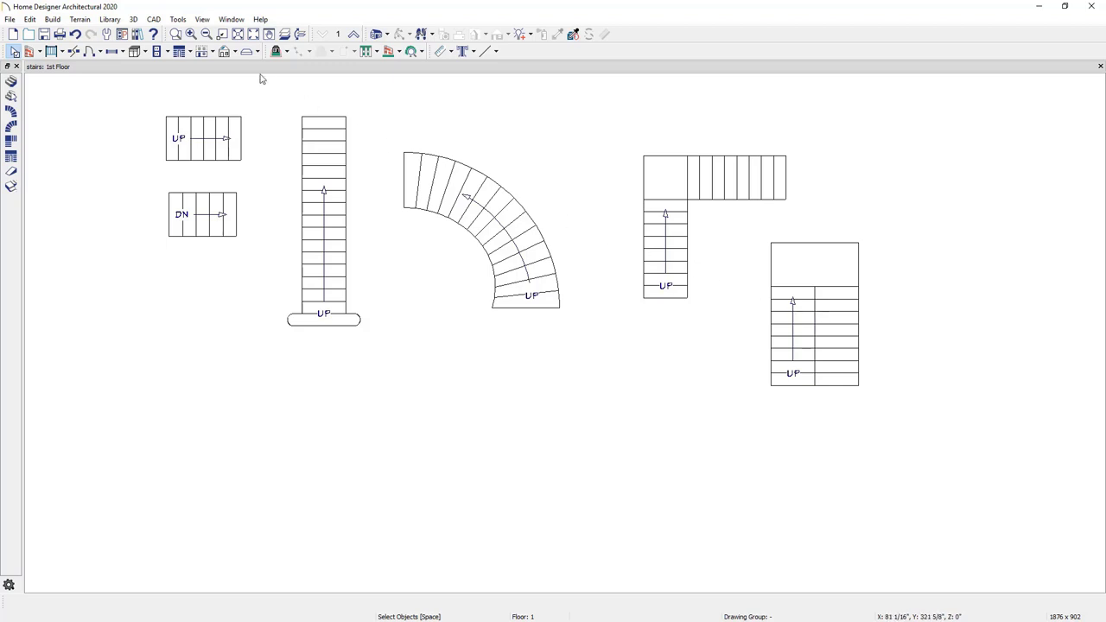
# Step: Draw two narrow rectangular landings side by side, slightly offset, below the curved staircase
pyautogui.click(191, 51)
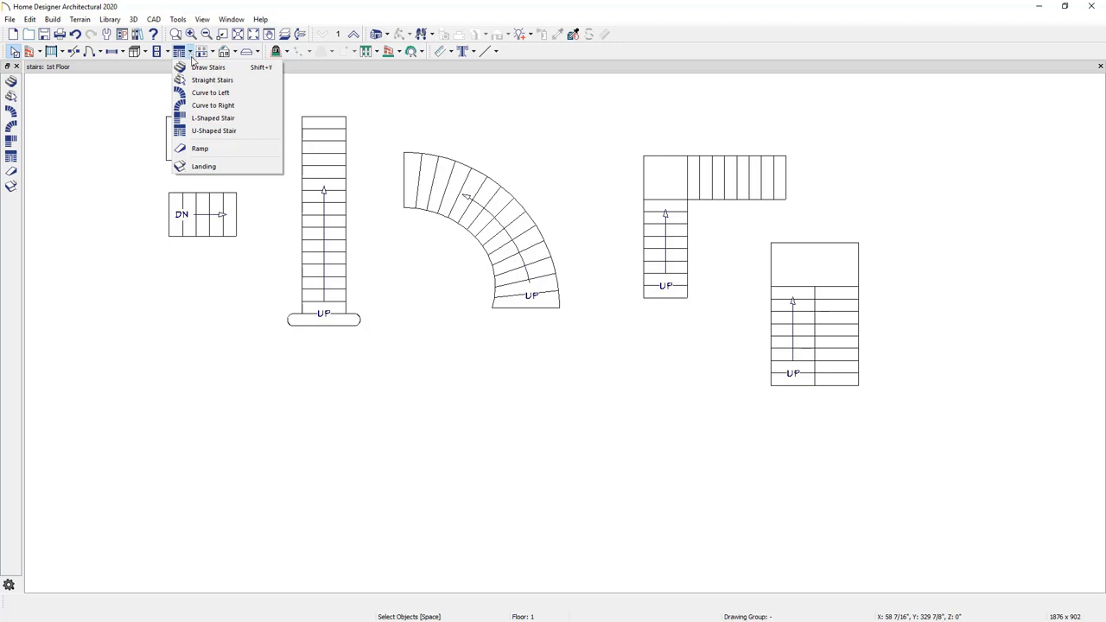
pyautogui.click(255, 167)
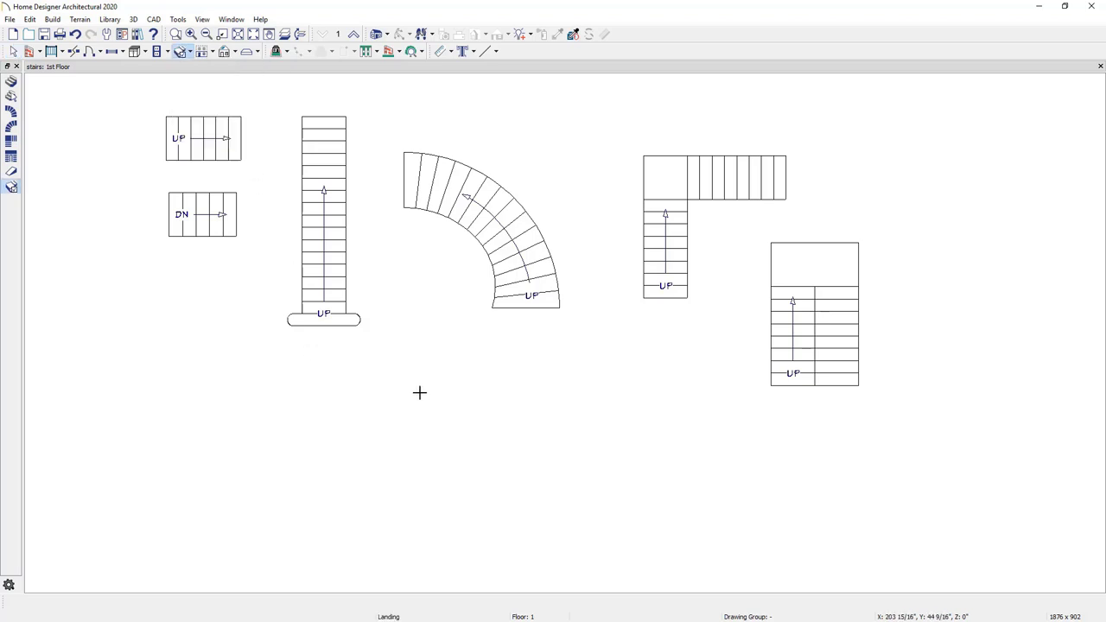
pyautogui.moveTo(420, 393); pyautogui.dragTo(446, 418)
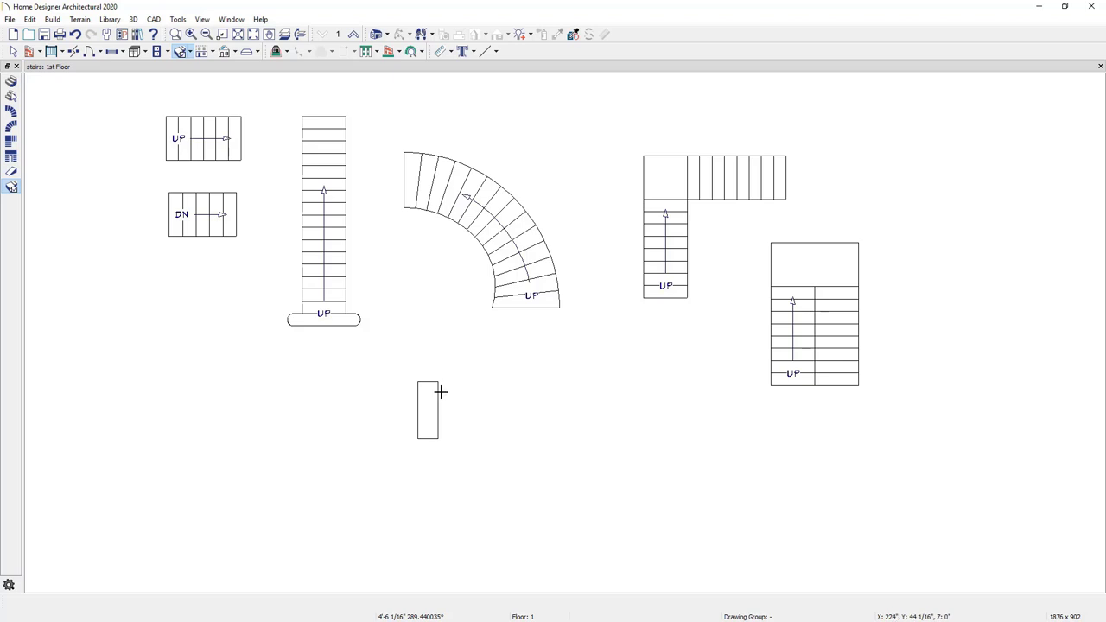
pyautogui.moveTo(438, 394); pyautogui.dragTo(460, 454)
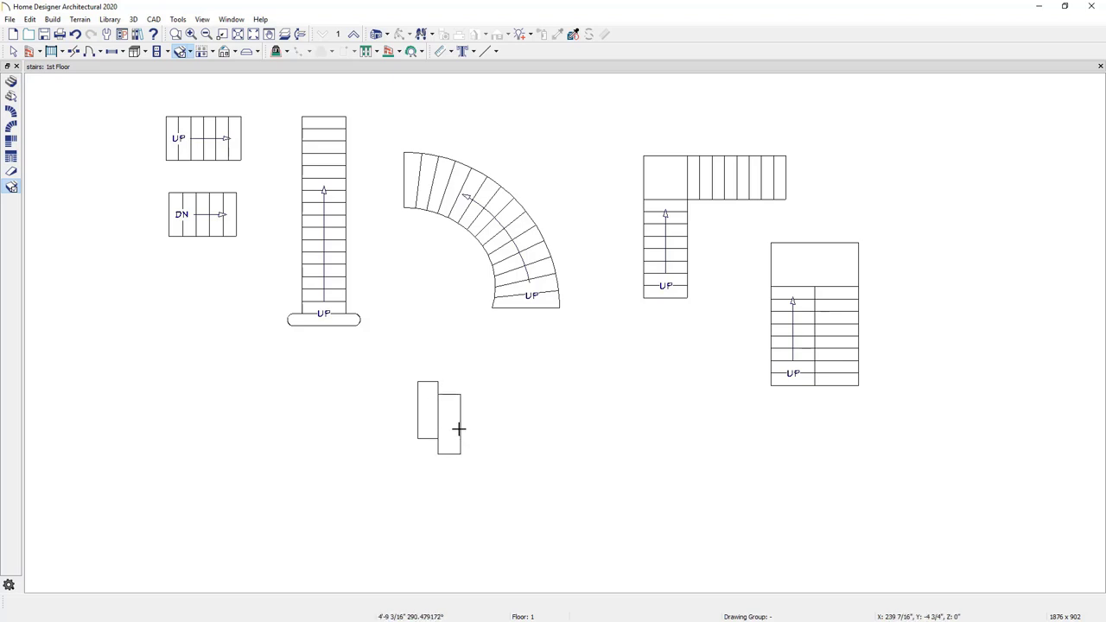
# Step: Draw three short UP stair sections stepping diagonally below the straight flights, with the middle section perpendicular to the others
pyautogui.click(191, 53)
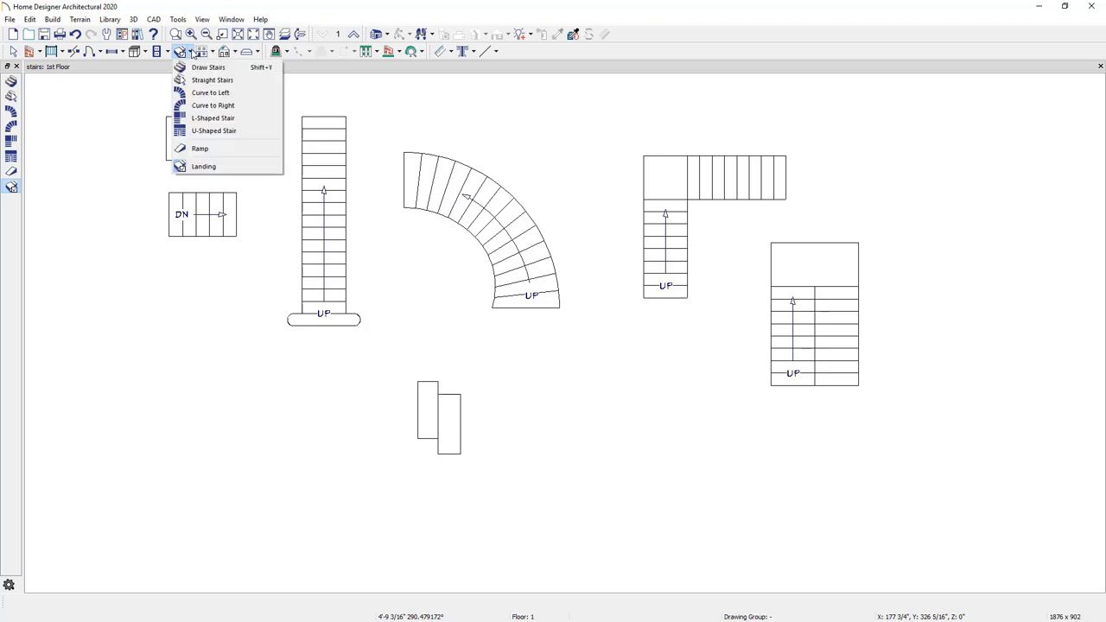
pyautogui.click(206, 67)
pyautogui.moveTo(97, 393)
pyautogui.mouseDown()
pyautogui.moveTo(158, 395)
pyautogui.moveTo(167, 473)
pyautogui.moveTo(253, 493)
pyautogui.mouseUp()
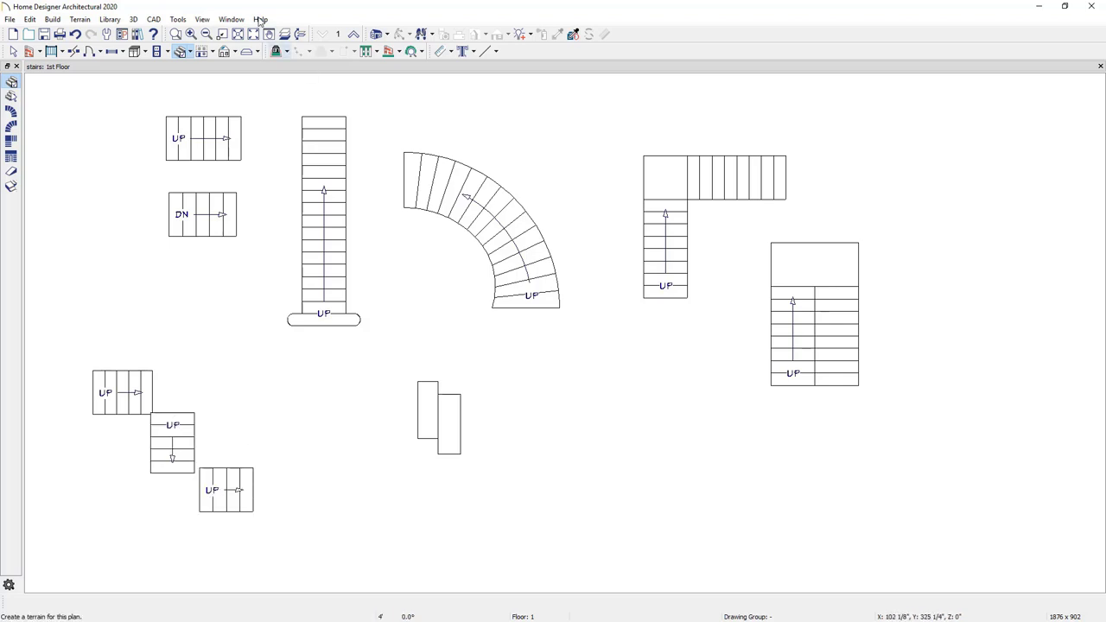
# Step: Connect the three short stair sections with a landing at each of the two corners between them
pyautogui.click(190, 52)
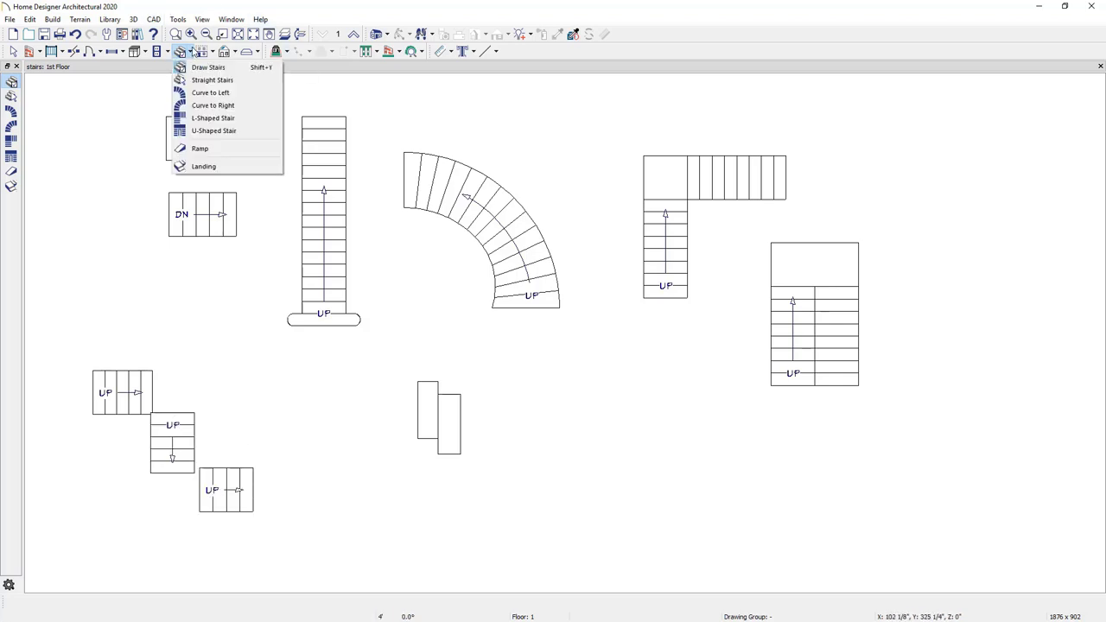
pyautogui.click(204, 166)
pyautogui.click(170, 395)
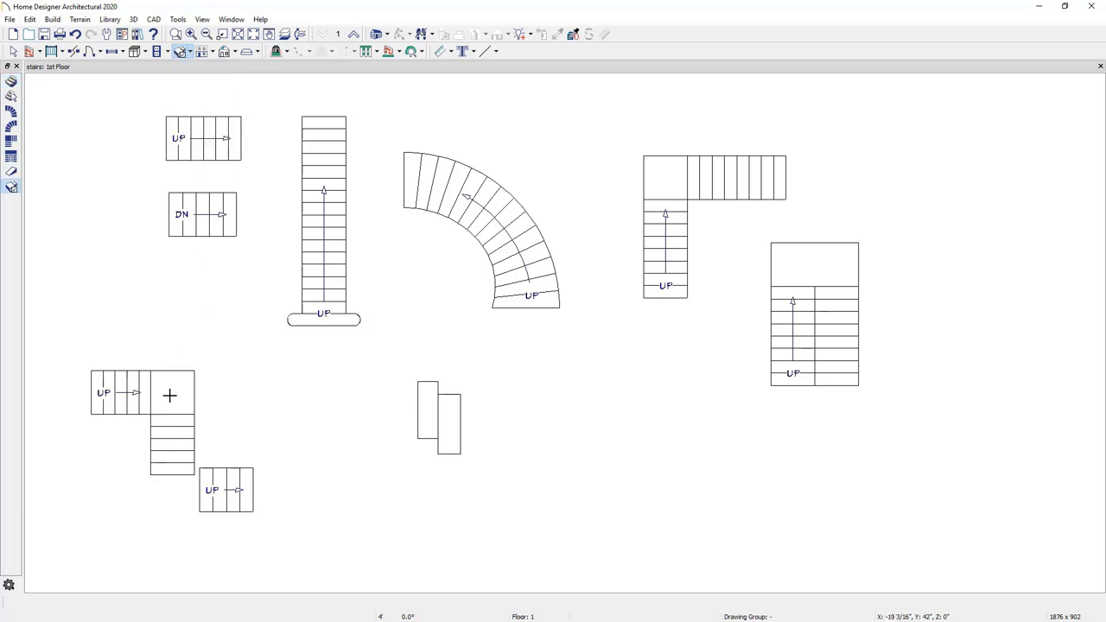
pyautogui.click(176, 492)
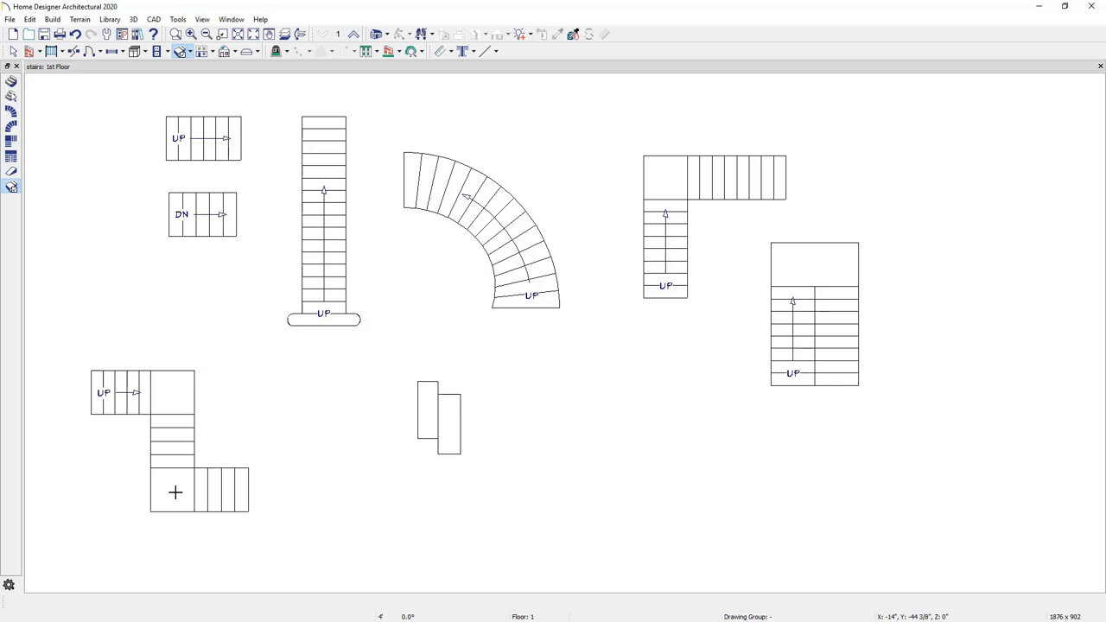
# Step: Open a Doll House View of the whole plan and orbit to a lower angle centred on the two landings
pyautogui.click(388, 35)
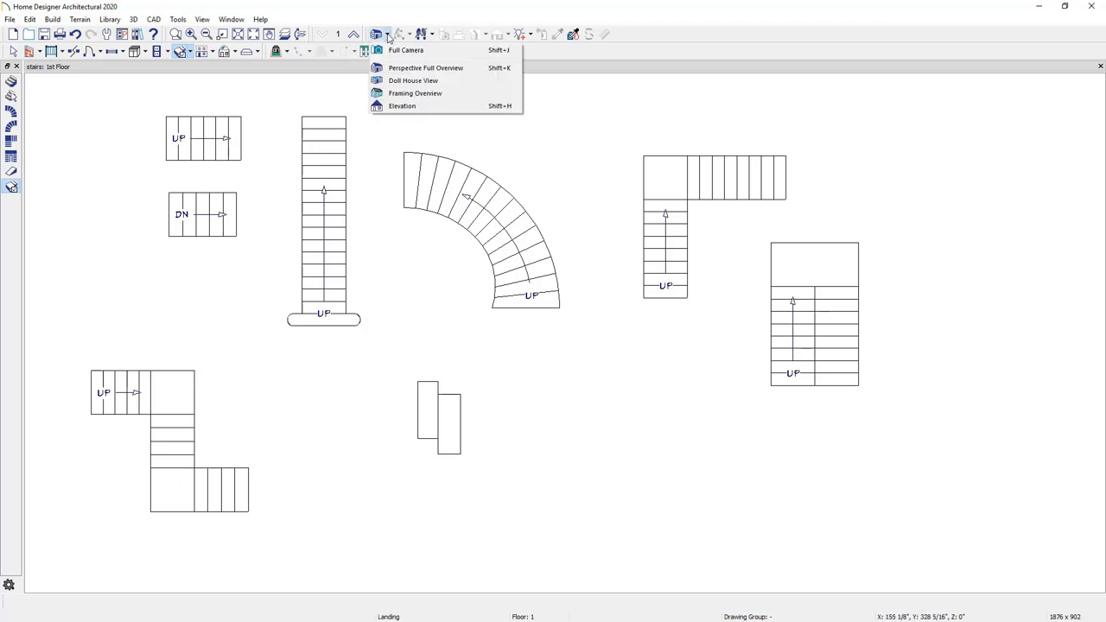
pyautogui.click(462, 82)
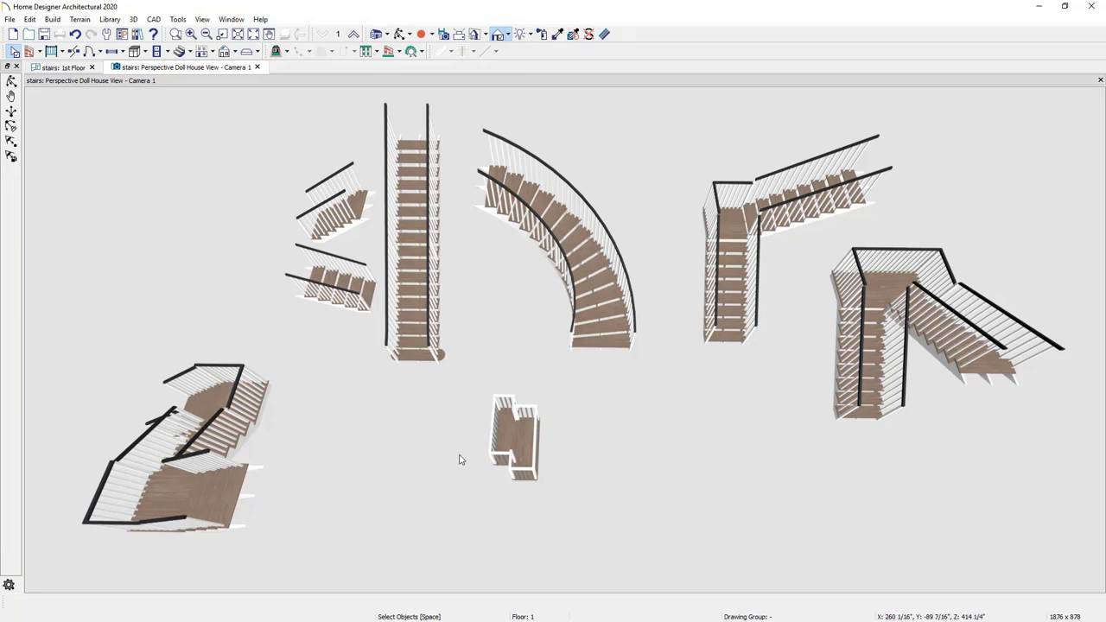
pyautogui.moveTo(525, 493); pyautogui.dragTo(572, 415, button='middle')
pyautogui.press('space')
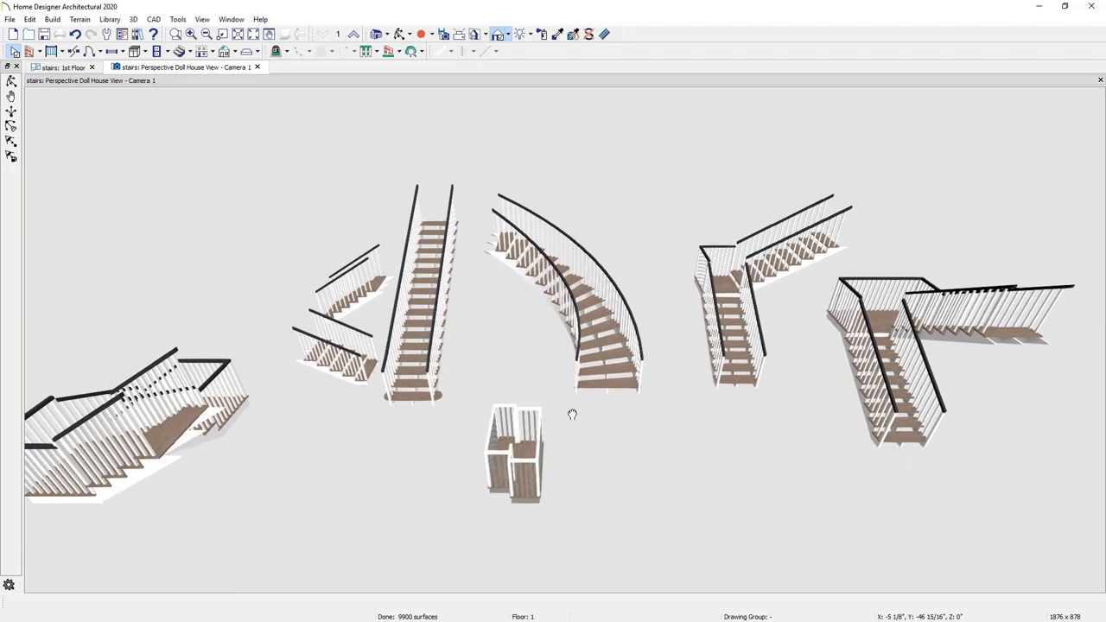
pyautogui.scroll(3, 508, 501)
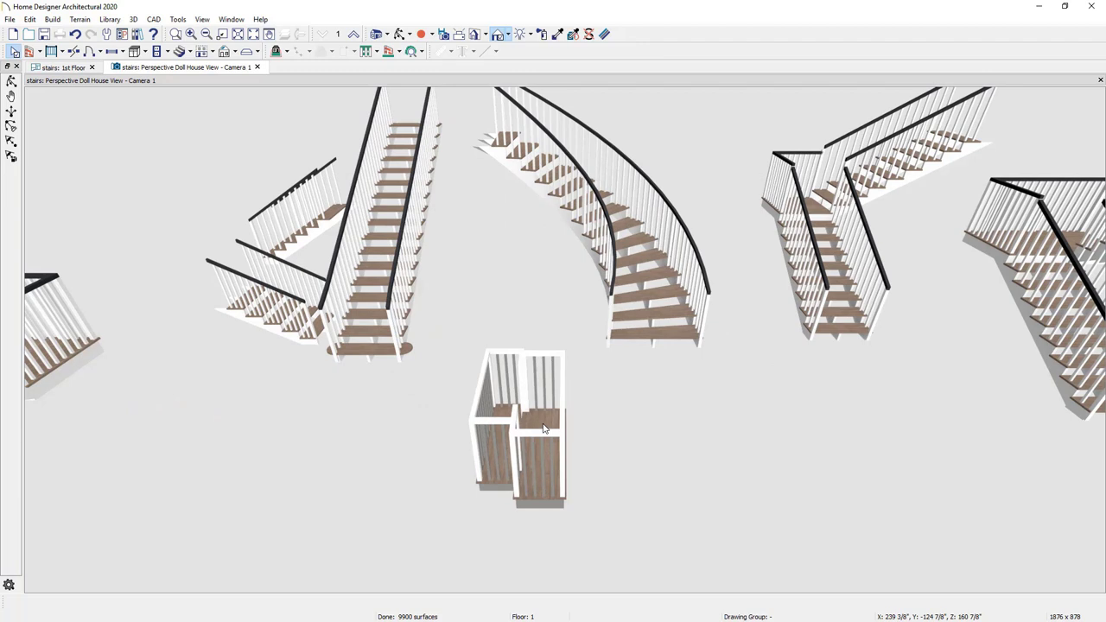
# Step: Remove the railing from the front edge of the right-hand narrow landing
pyautogui.click(544, 427)
pyautogui.click(539, 498)
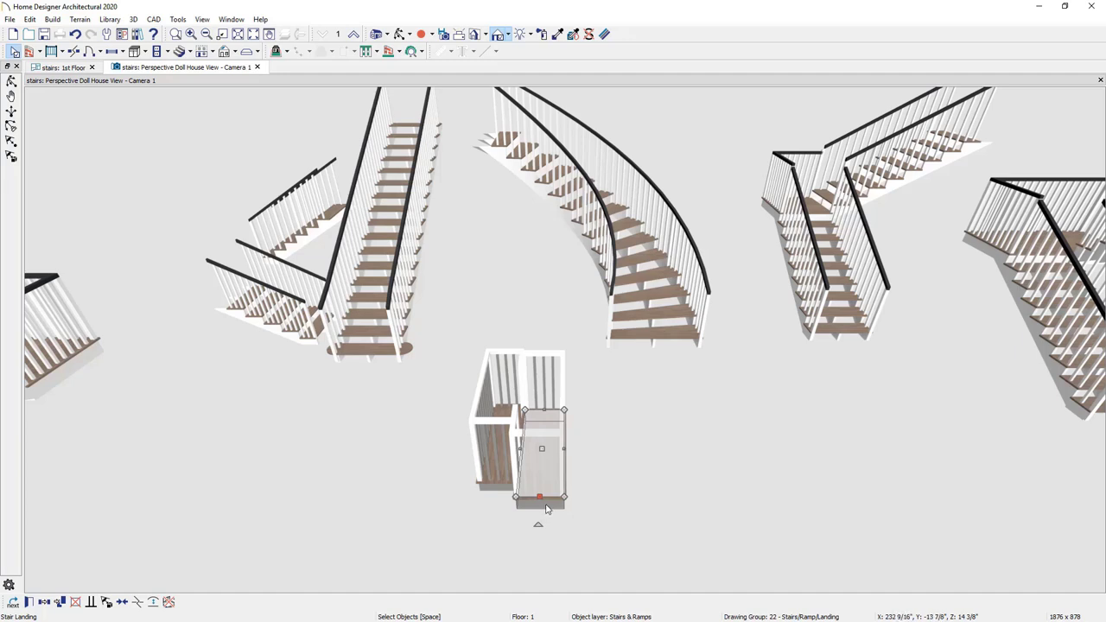
pyautogui.click(170, 603)
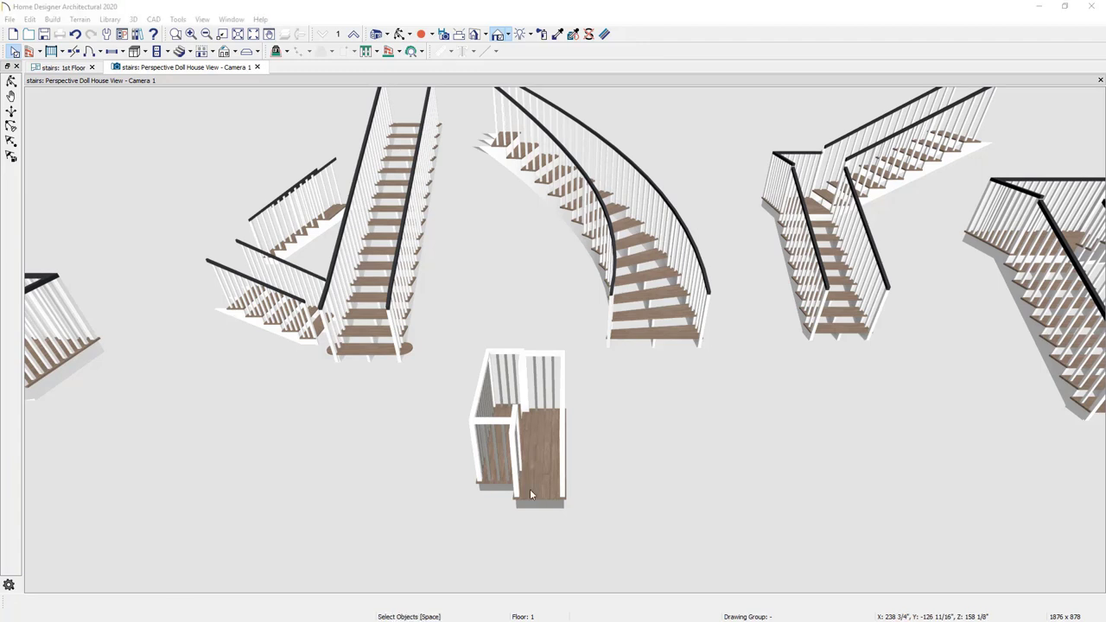
# Step: Open the specification of the upper short UP stair section, try Lock Tread Depth, and set Lock Number of Treads
pyautogui.click(317, 233)
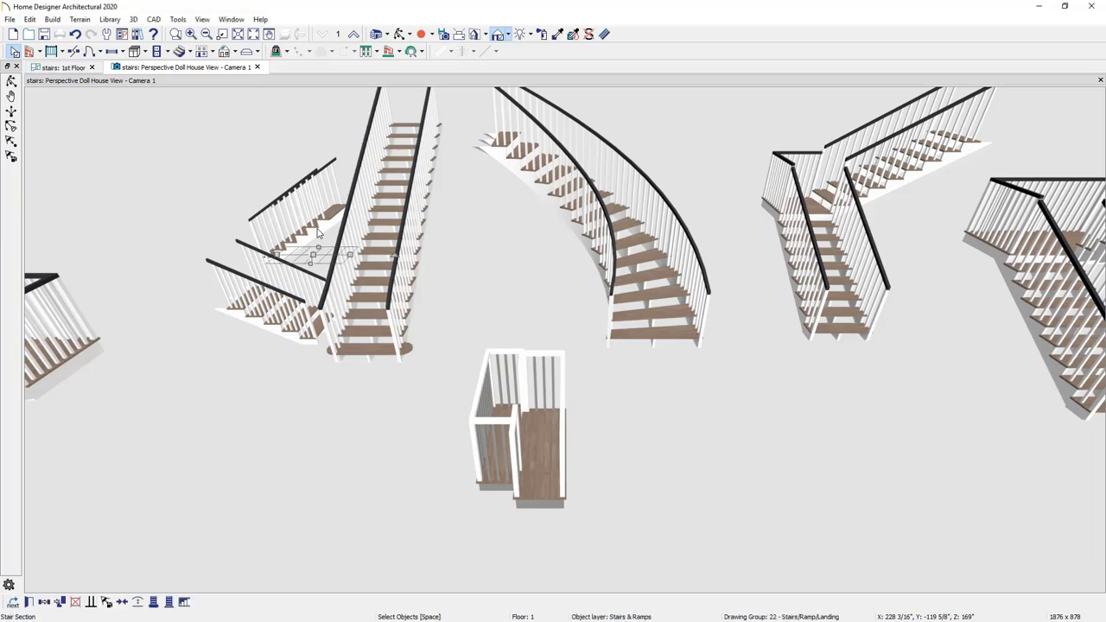
pyautogui.doubleClick(317, 233)
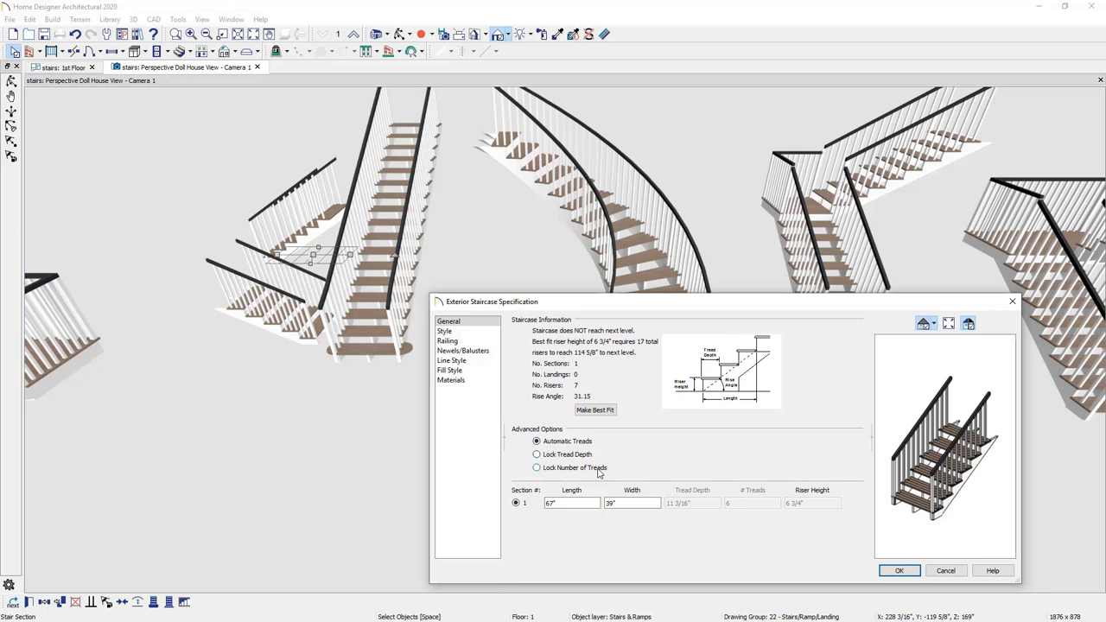
pyautogui.click(537, 455)
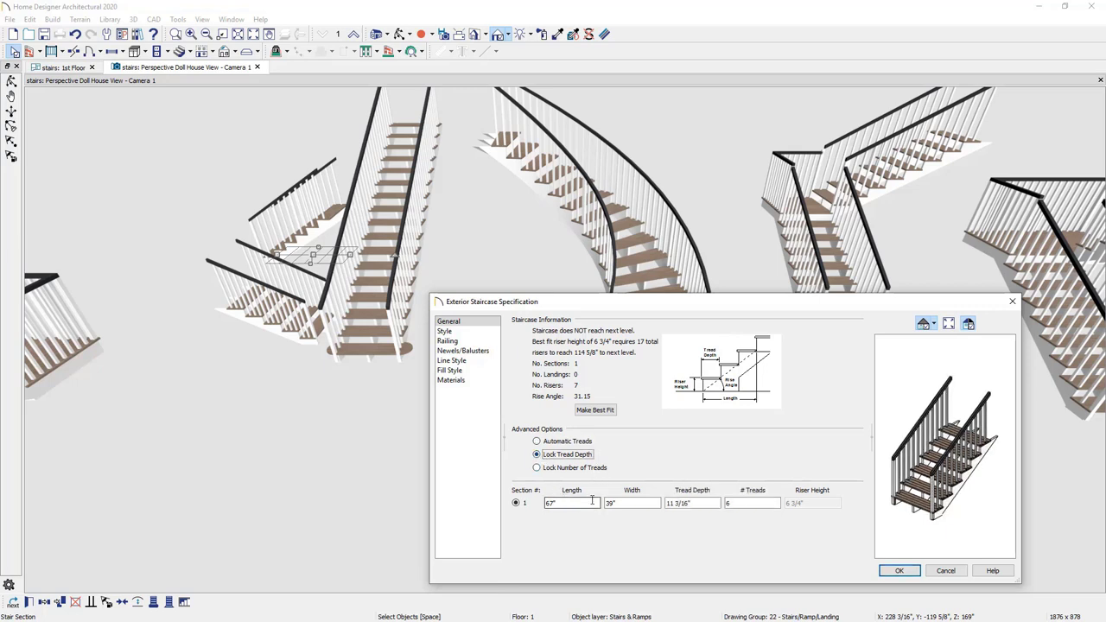
pyautogui.click(702, 502)
pyautogui.click(566, 471)
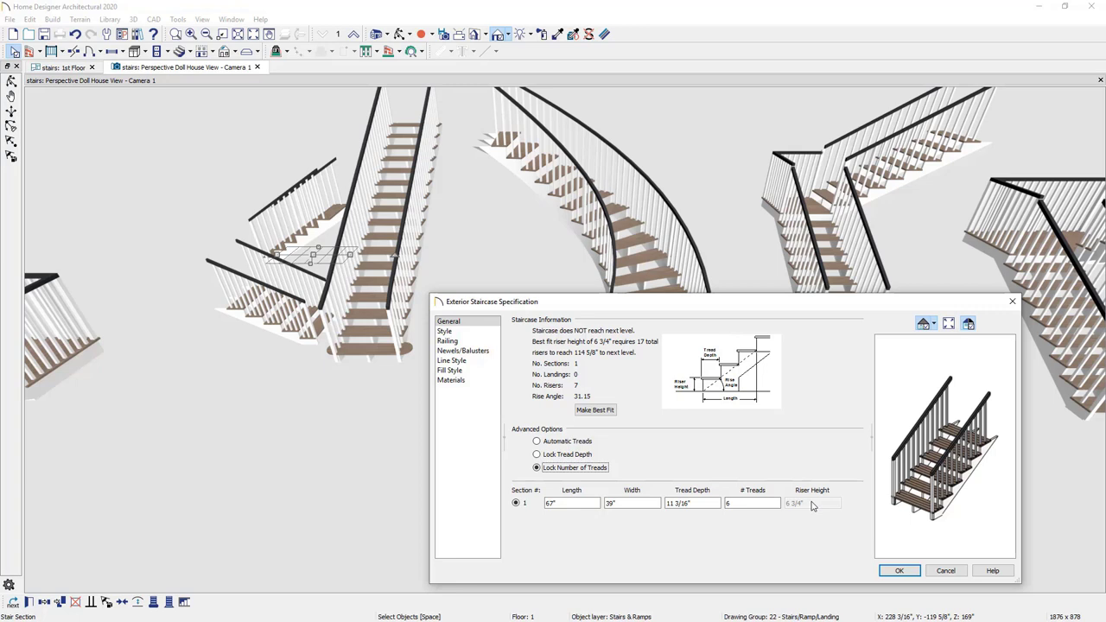
# Step: Review the staircase's style options and enable a 4" raised bottom for its railing
pyautogui.click(445, 331)
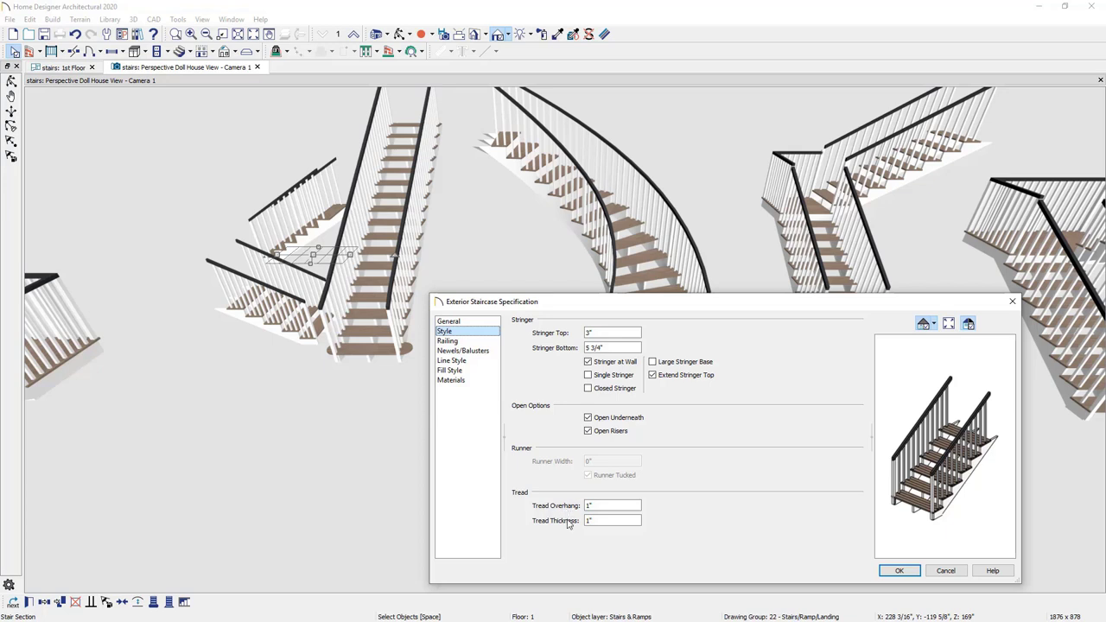
pyautogui.click(487, 343)
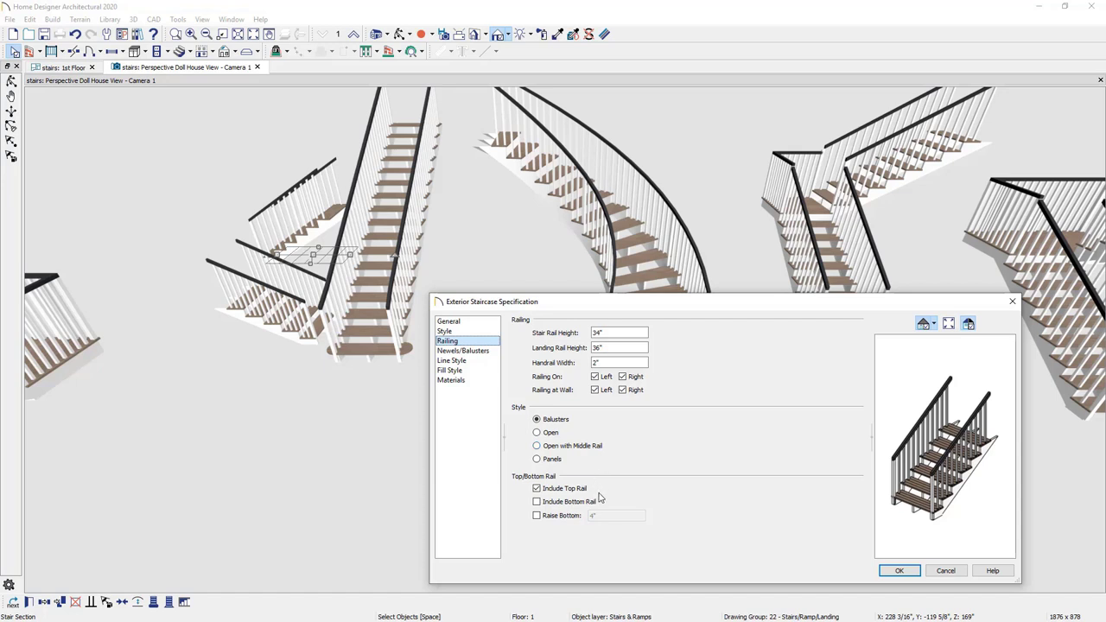
pyautogui.click(536, 516)
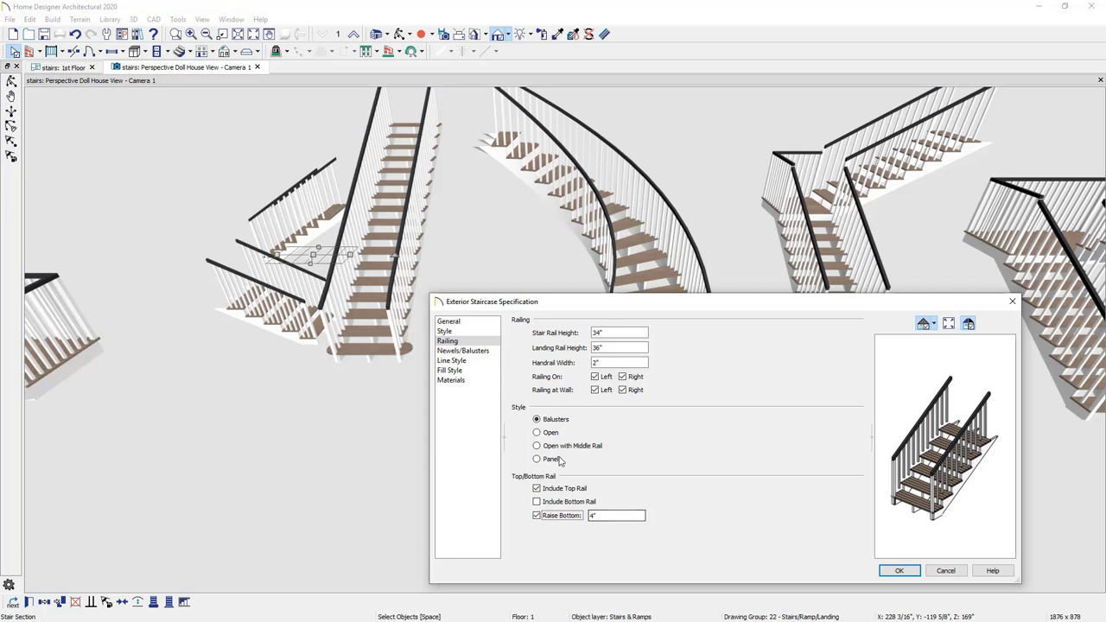
# Step: Review the staircase's newel and baluster, line style, fill style and material settings, and accept the specification
pyautogui.click(488, 353)
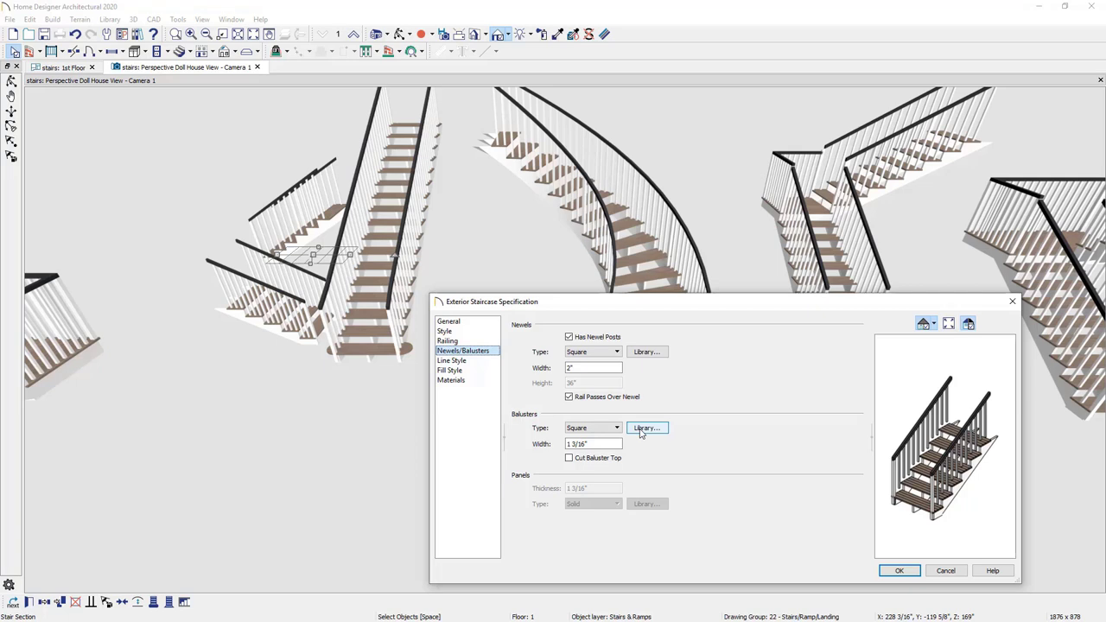
pyautogui.click(484, 361)
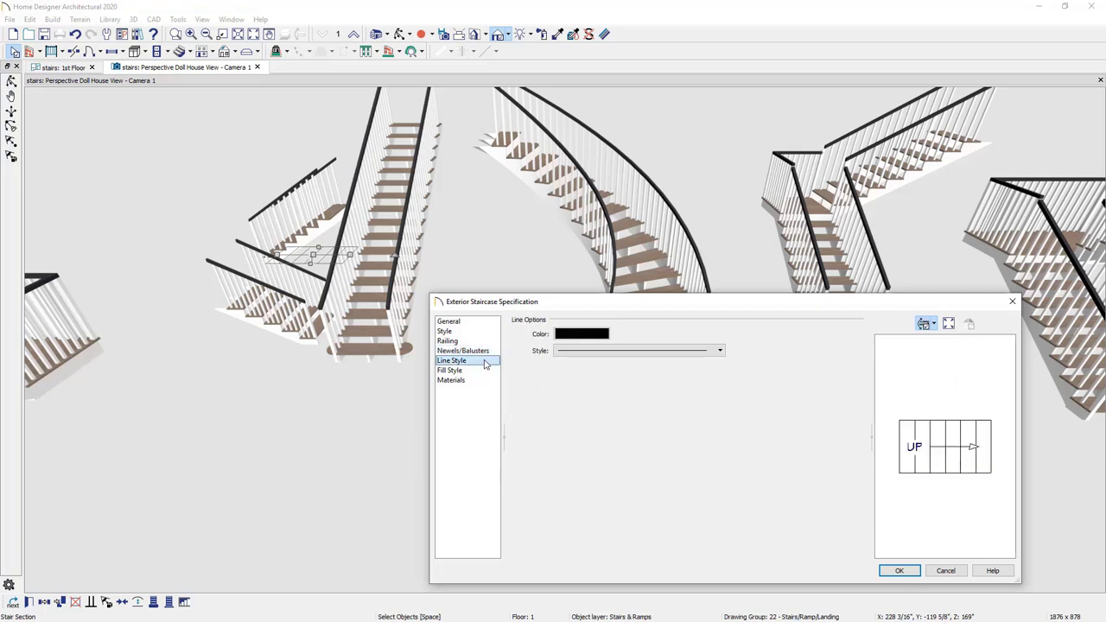
pyautogui.click(477, 372)
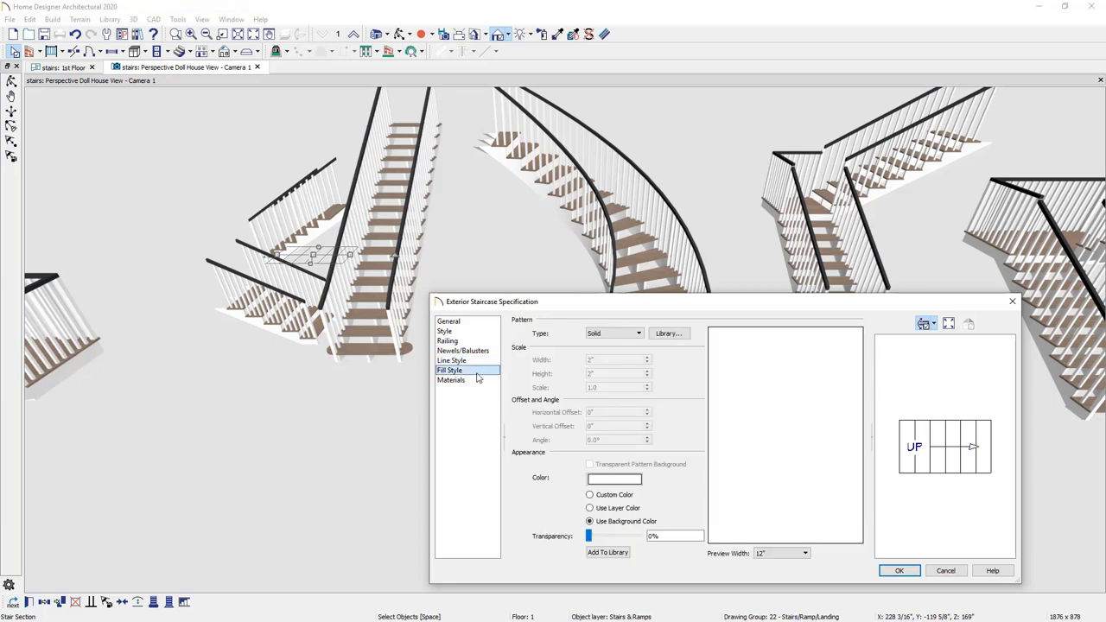
pyautogui.click(477, 382)
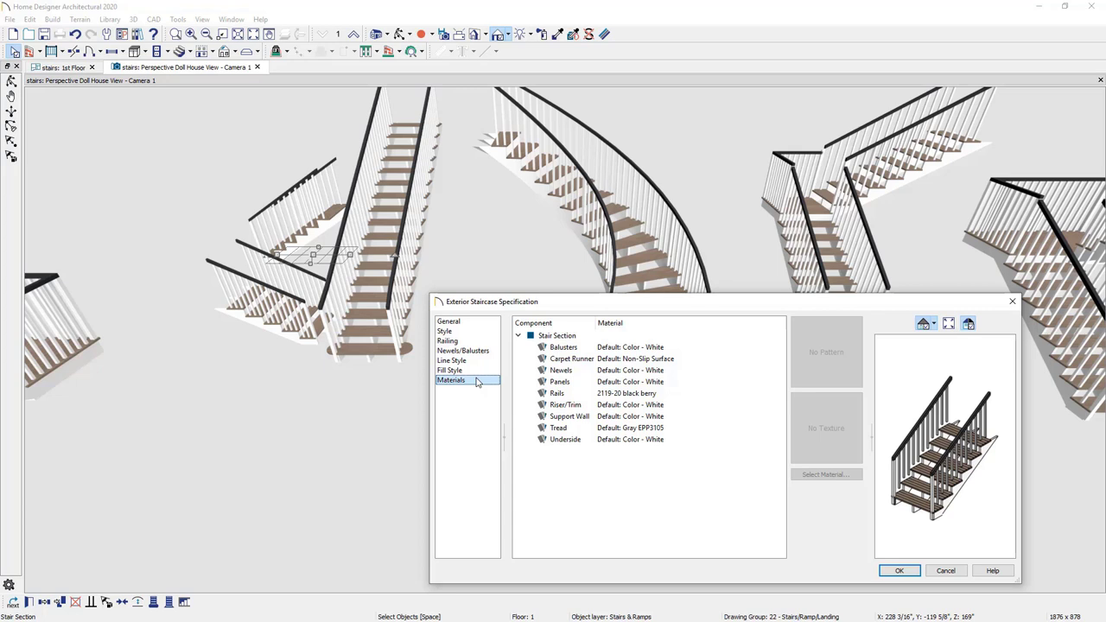
pyautogui.press('Return')
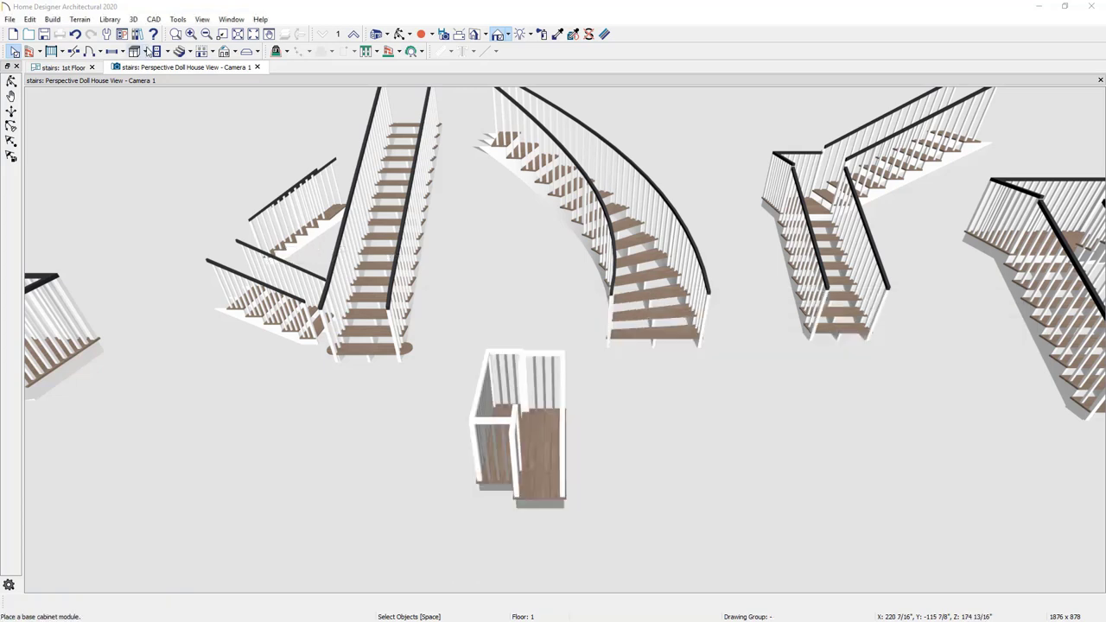
# Step: Apply the Cable w/ Intersector railing from the library's Fences and Railings catalog to the lower short stair section
pyautogui.click(138, 35)
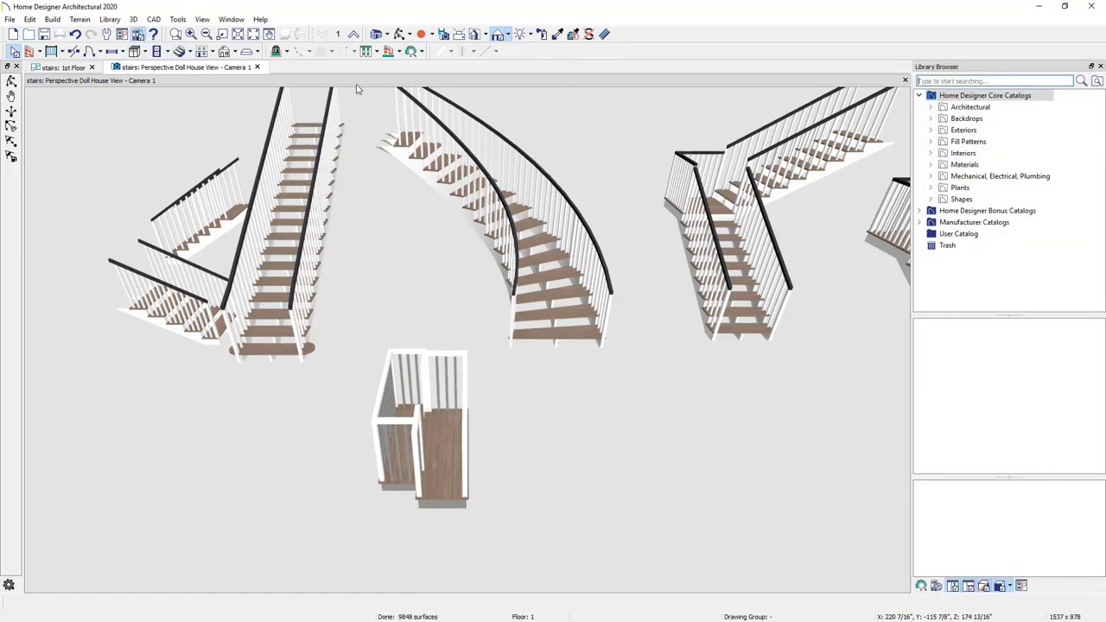
pyautogui.click(933, 107)
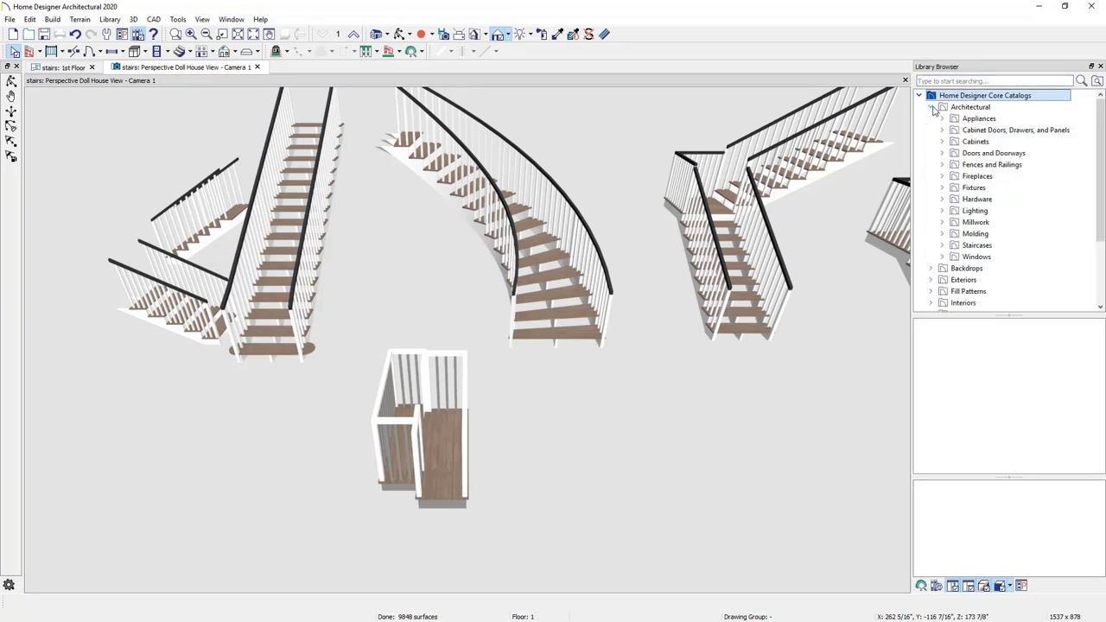
pyautogui.click(942, 164)
pyautogui.click(979, 189)
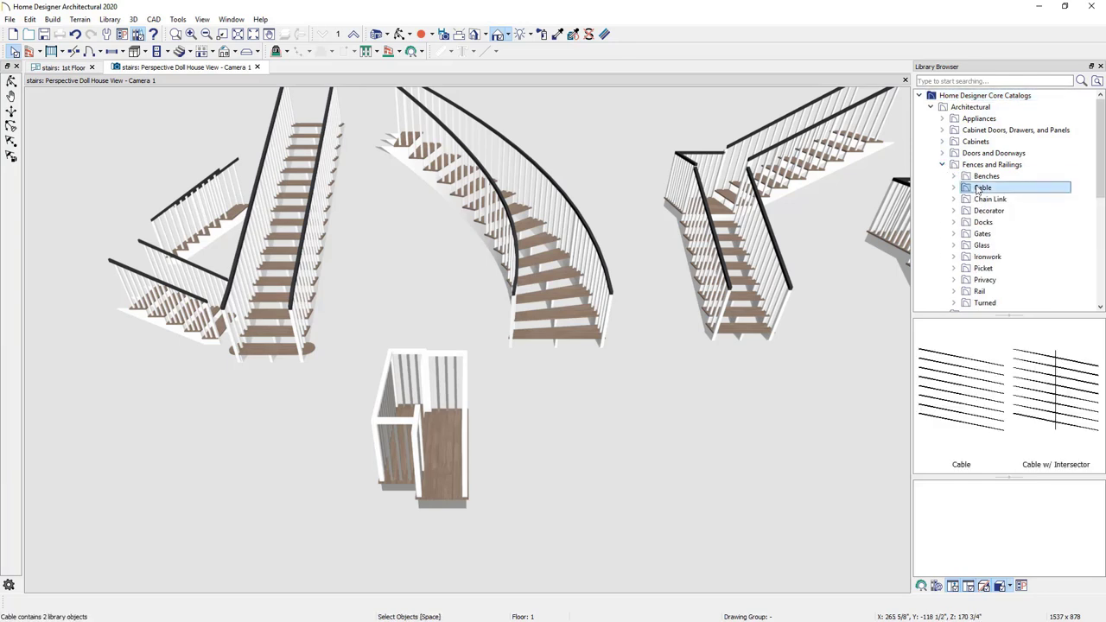
pyautogui.click(1035, 385)
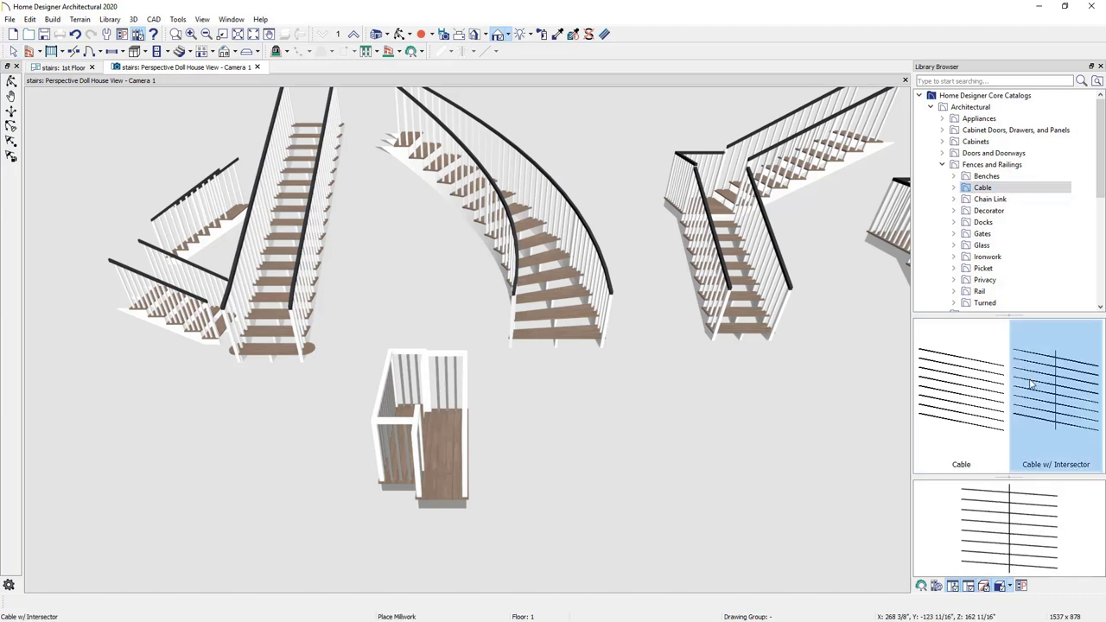
pyautogui.click(190, 320)
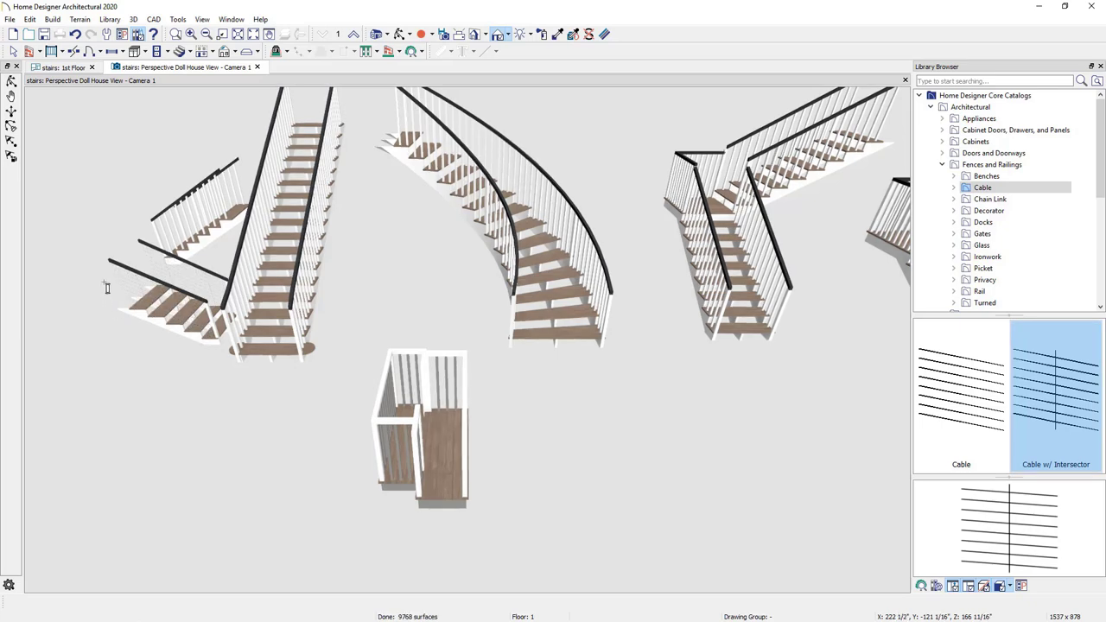
# Step: Switch the 3D view to Vector View for a close-up of the cable railing
pyautogui.scroll(5, 106, 287)
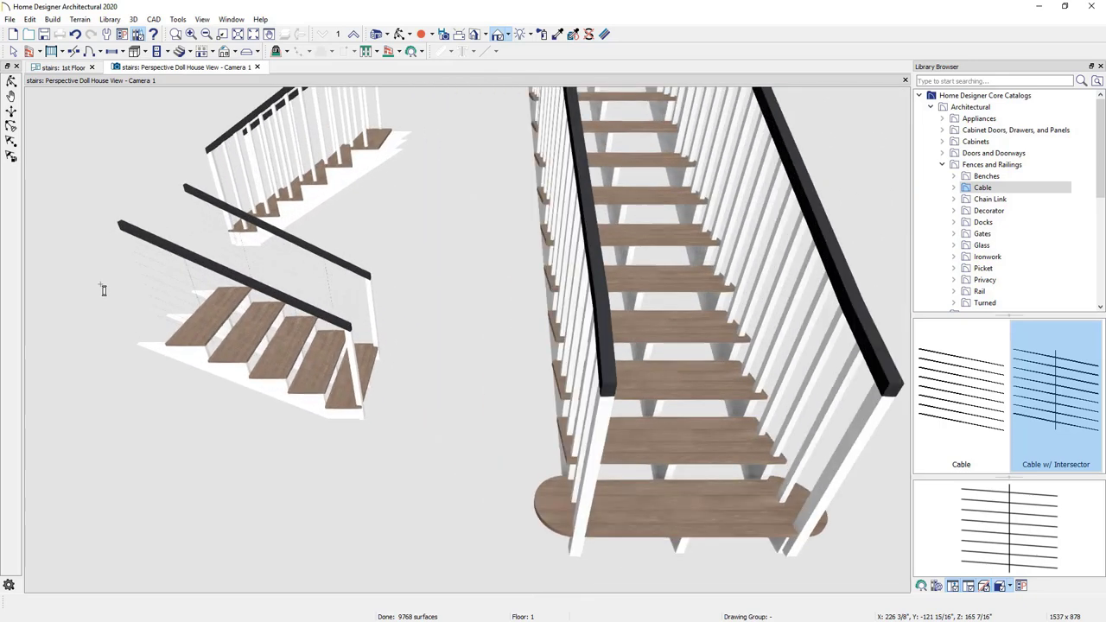
pyautogui.scroll(1, 103, 290)
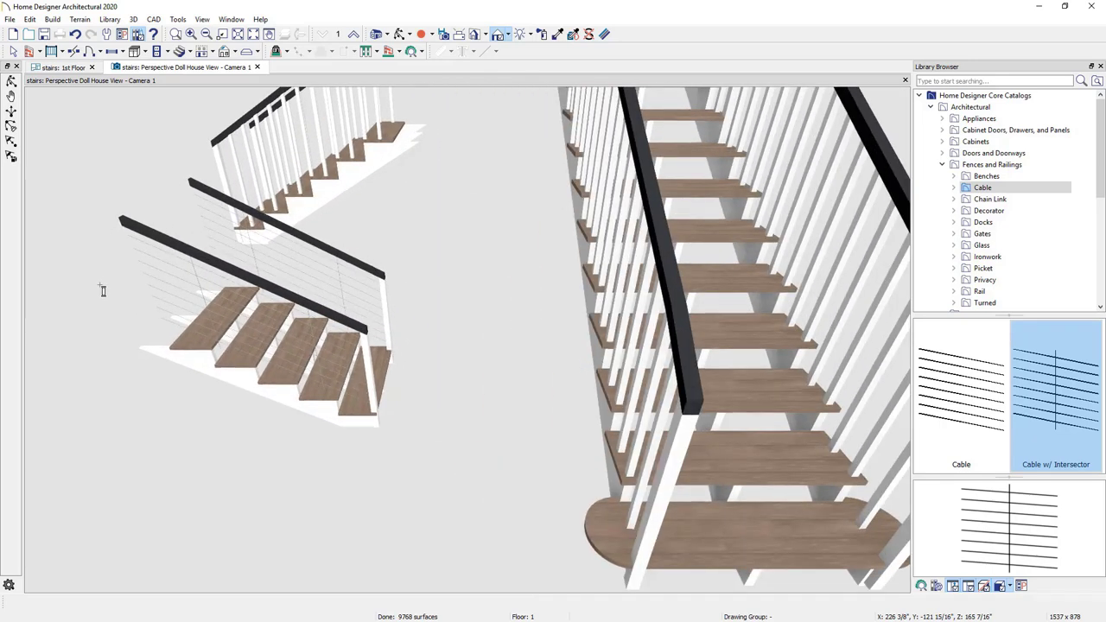
pyautogui.click(507, 36)
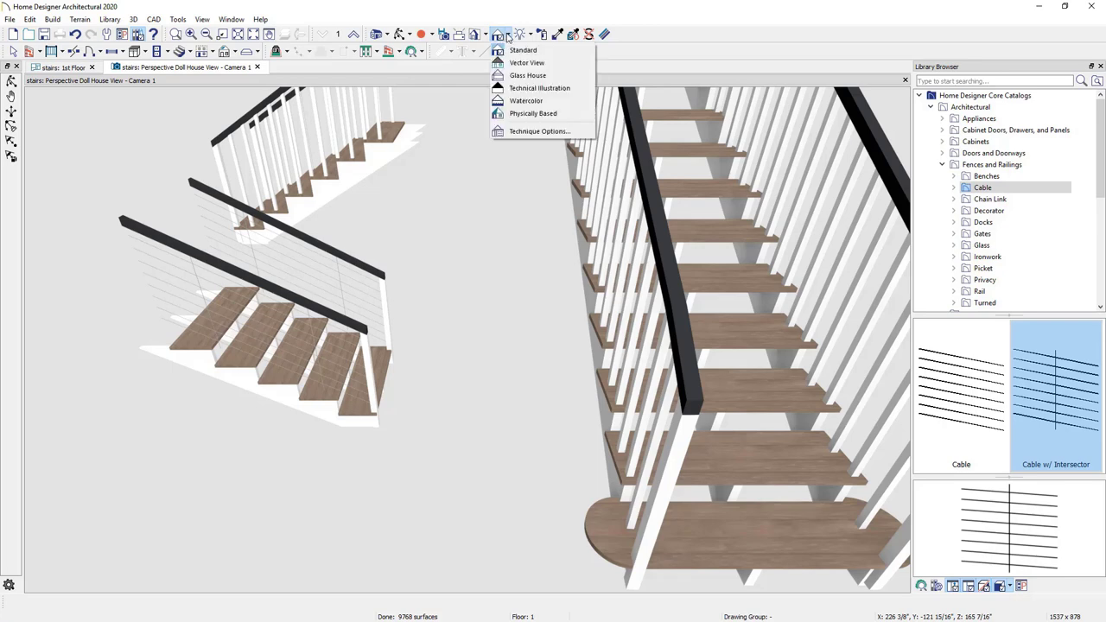
pyautogui.click(560, 64)
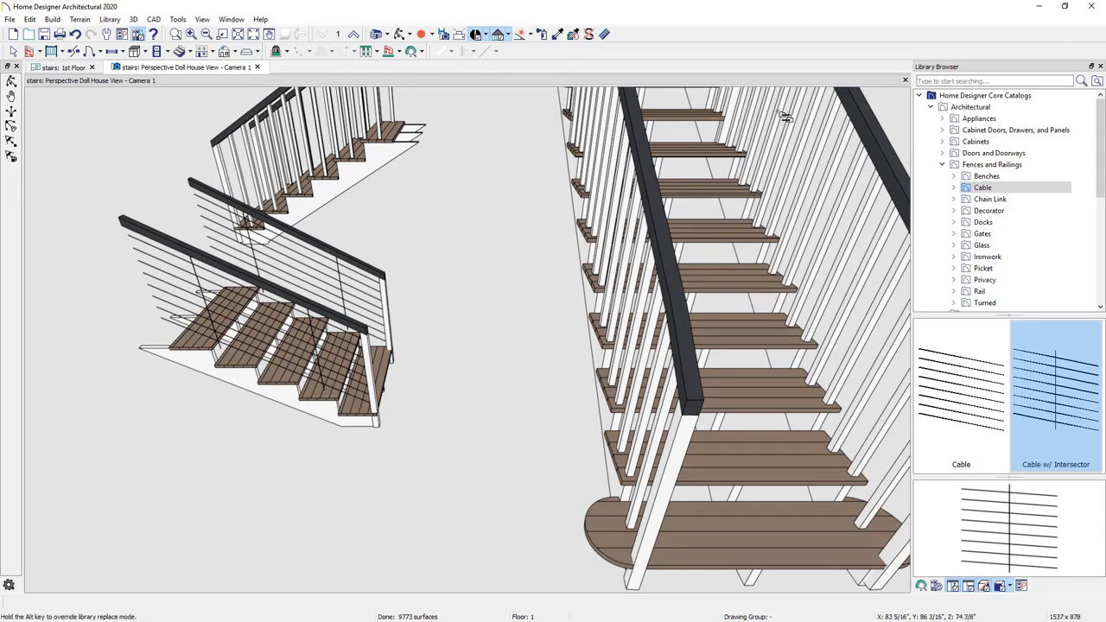
# Step: Replace the long straight staircase's balusters with the Classic V-02 baluster from the library's Millwork catalog
pyautogui.click(943, 165)
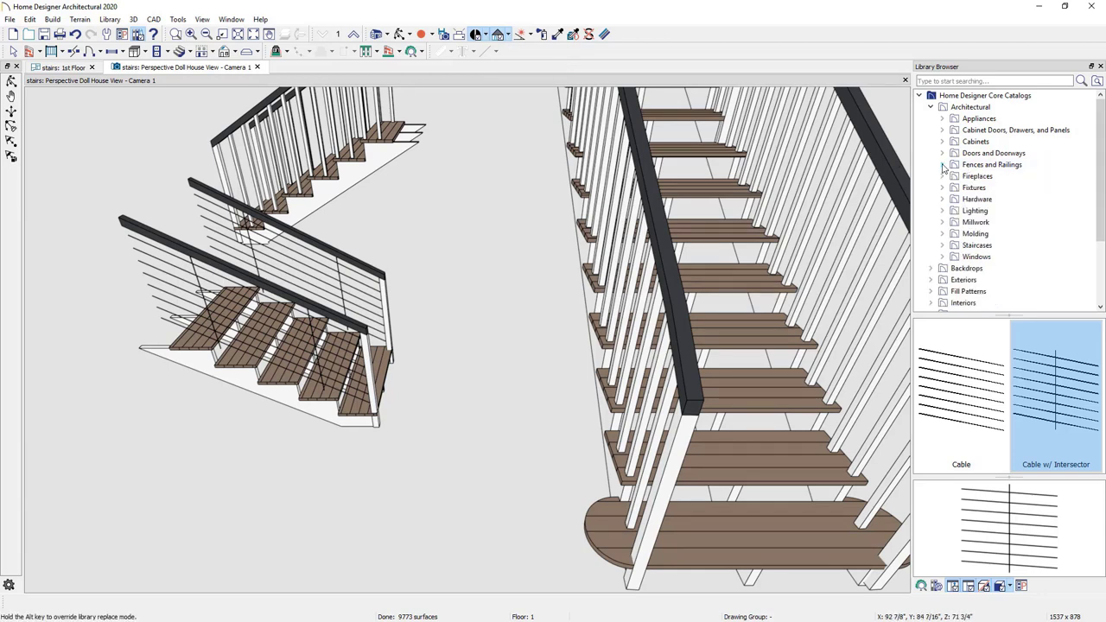
pyautogui.scroll(-3, 944, 169)
pyautogui.click(943, 129)
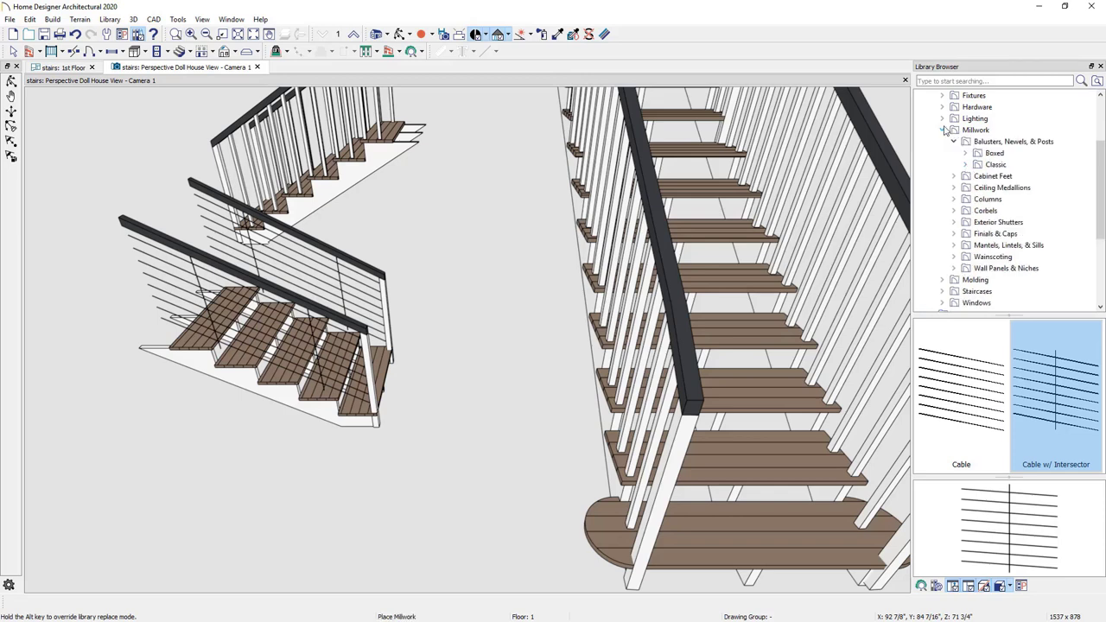
pyautogui.click(988, 144)
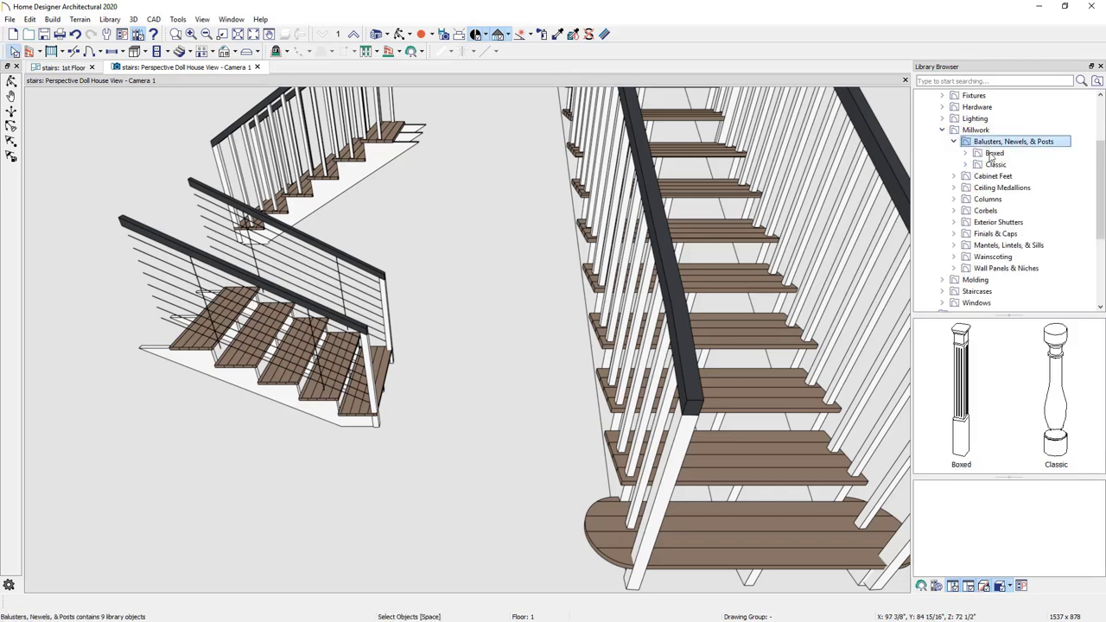
pyautogui.doubleClick(1046, 366)
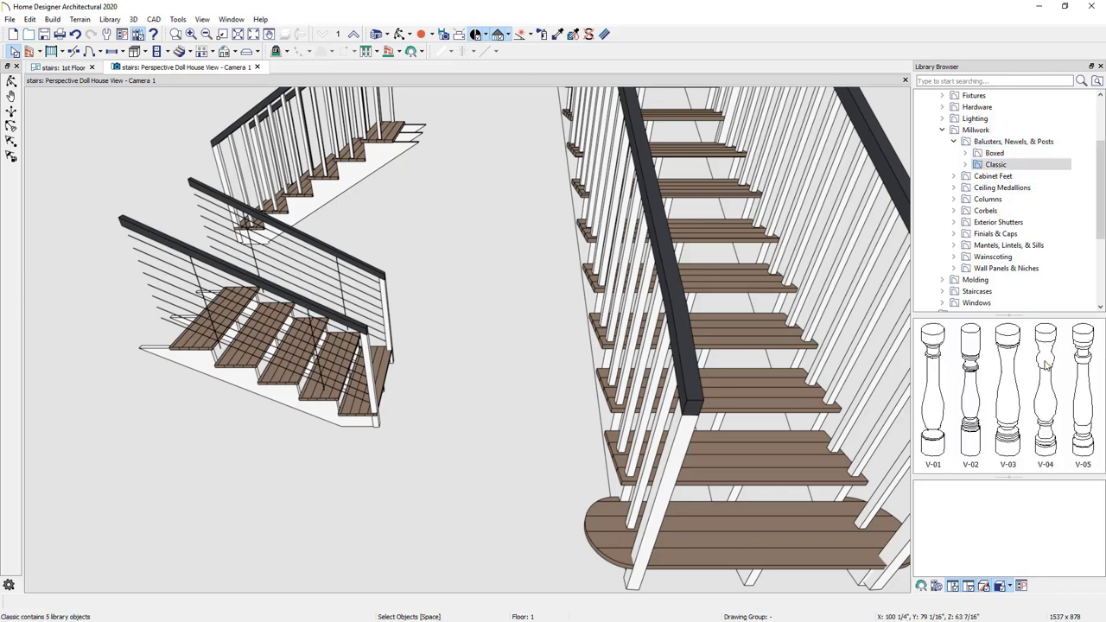
pyautogui.click(973, 389)
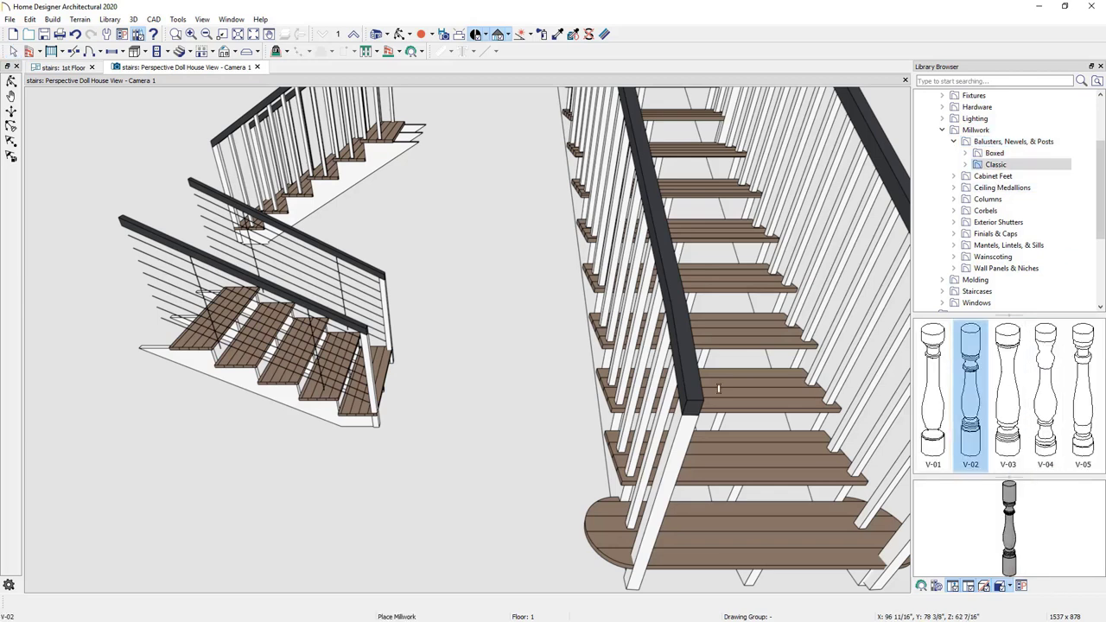
pyautogui.click(654, 392)
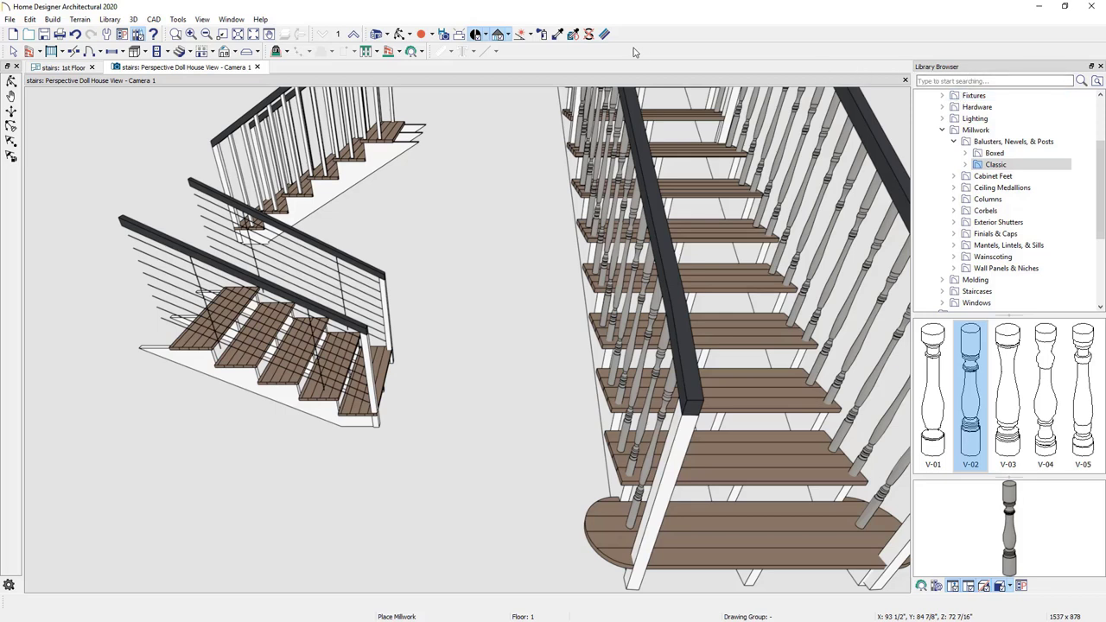
# Step: Copy the handrail's 2119-20 black berry material onto the treads of the long straight staircase
pyautogui.click(558, 35)
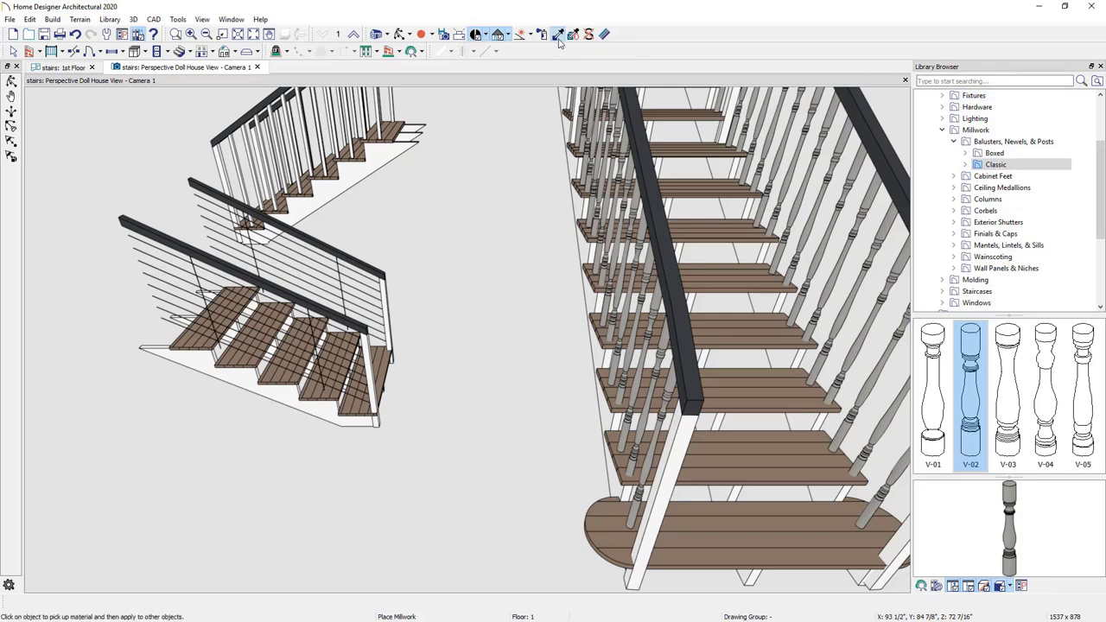
pyautogui.click(645, 127)
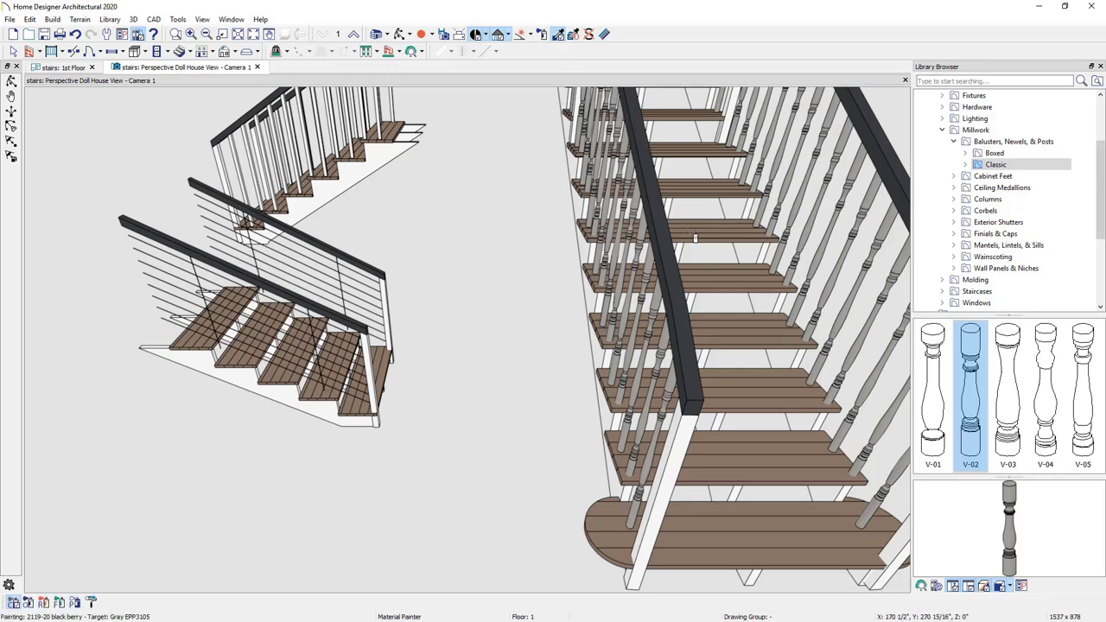
pyautogui.click(691, 234)
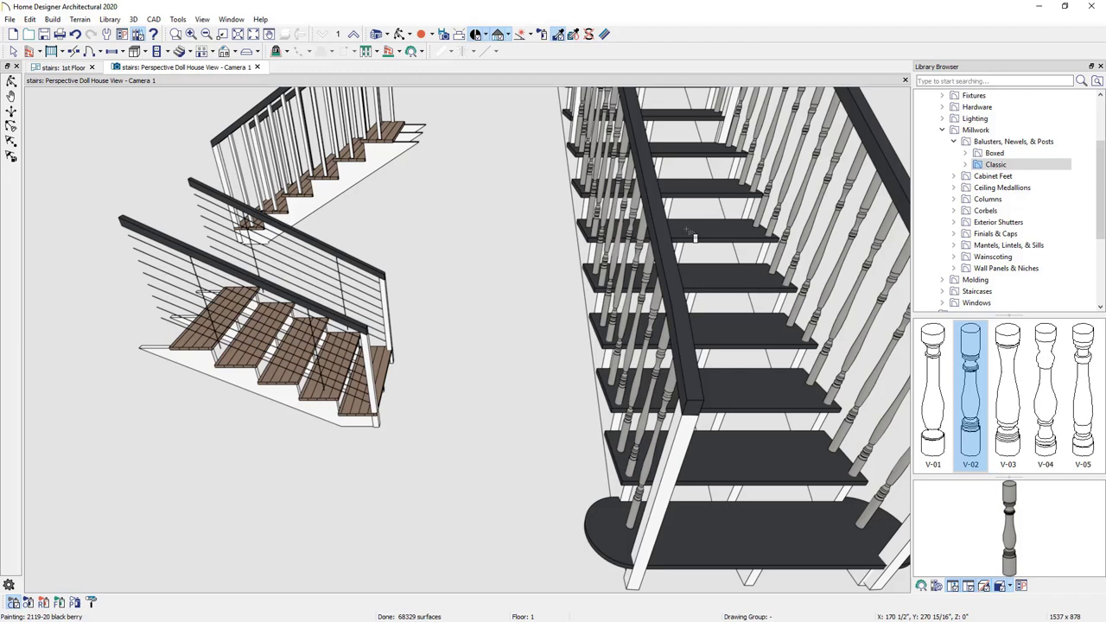
pyautogui.press('space')
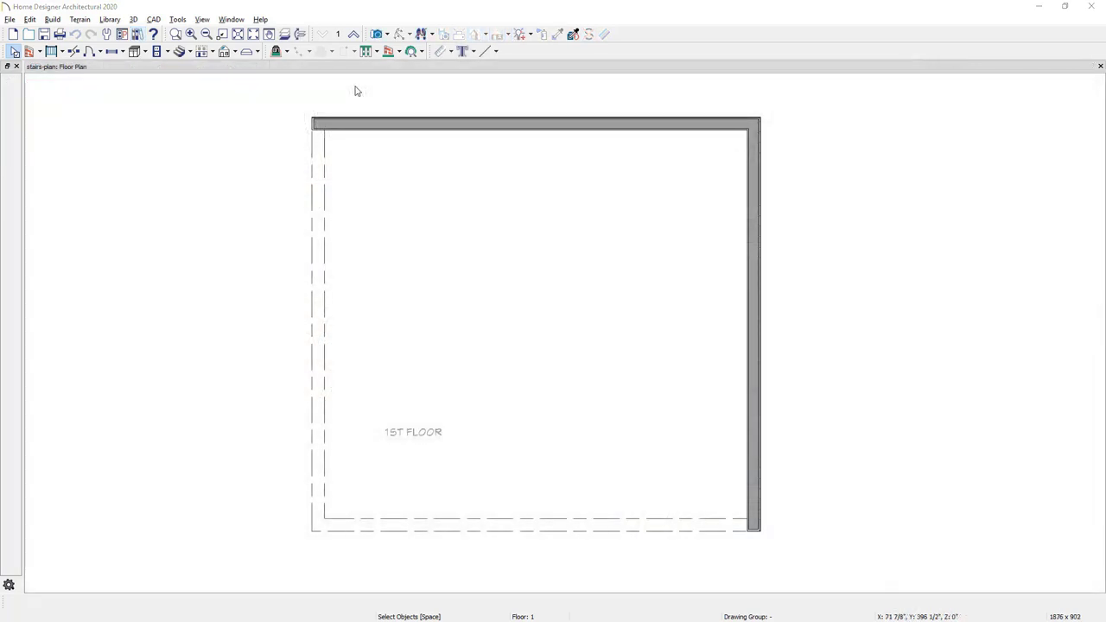
# Step: Check the second floor, and place a clockwise L-shaped staircase against the two solid walls of the first floor with a 0" gap setting
pyautogui.click(354, 34)
pyautogui.click(323, 35)
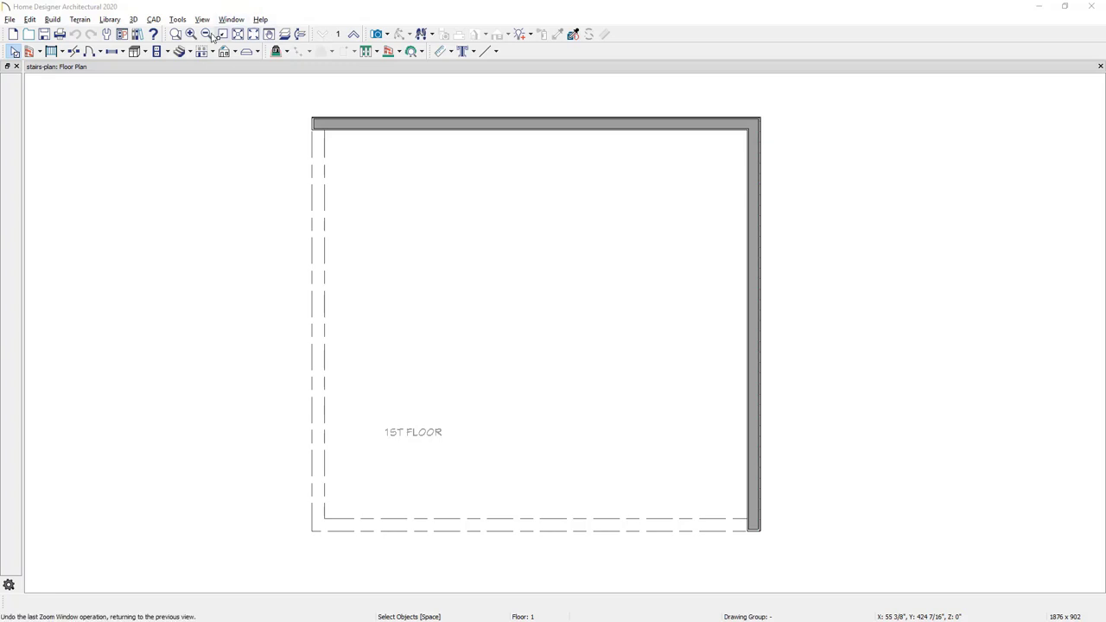
pyautogui.click(189, 52)
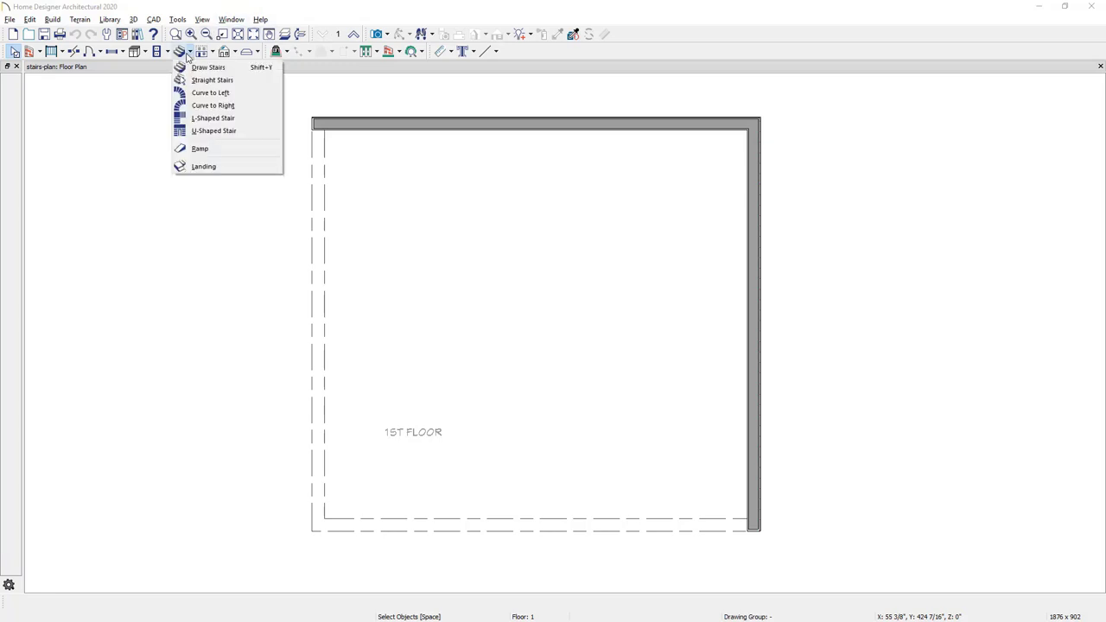
pyautogui.click(243, 119)
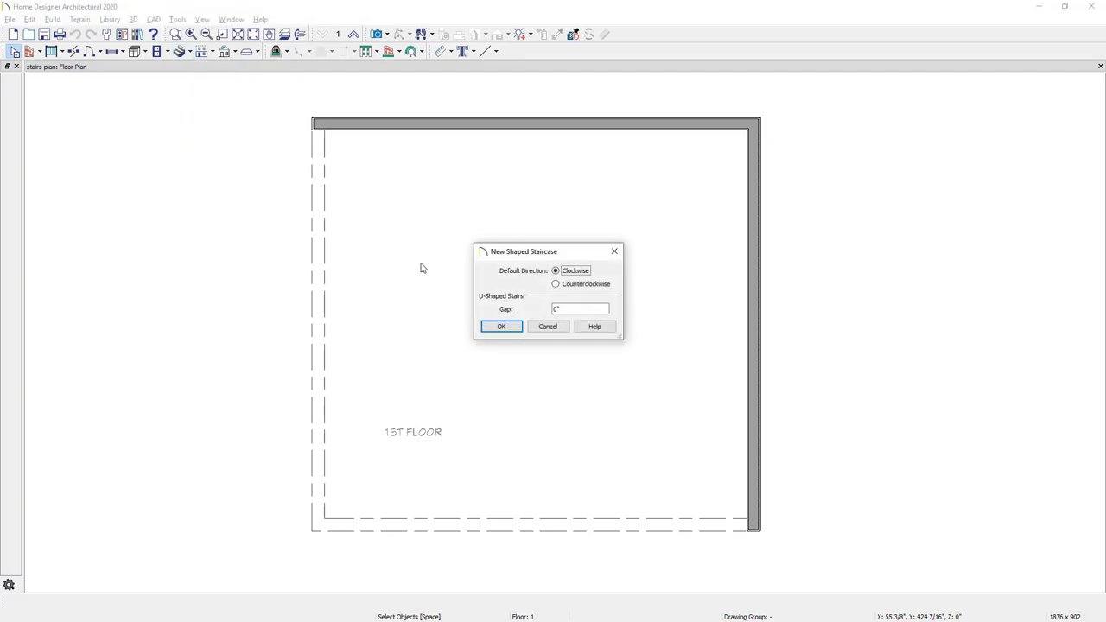
pyautogui.click(500, 332)
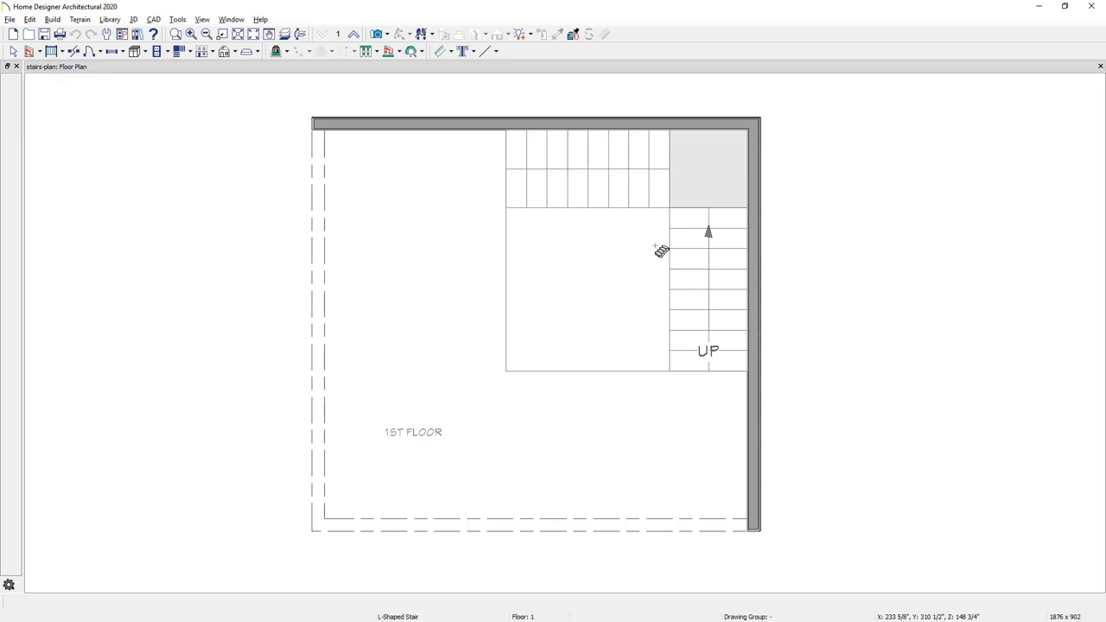
pyautogui.click(605, 212)
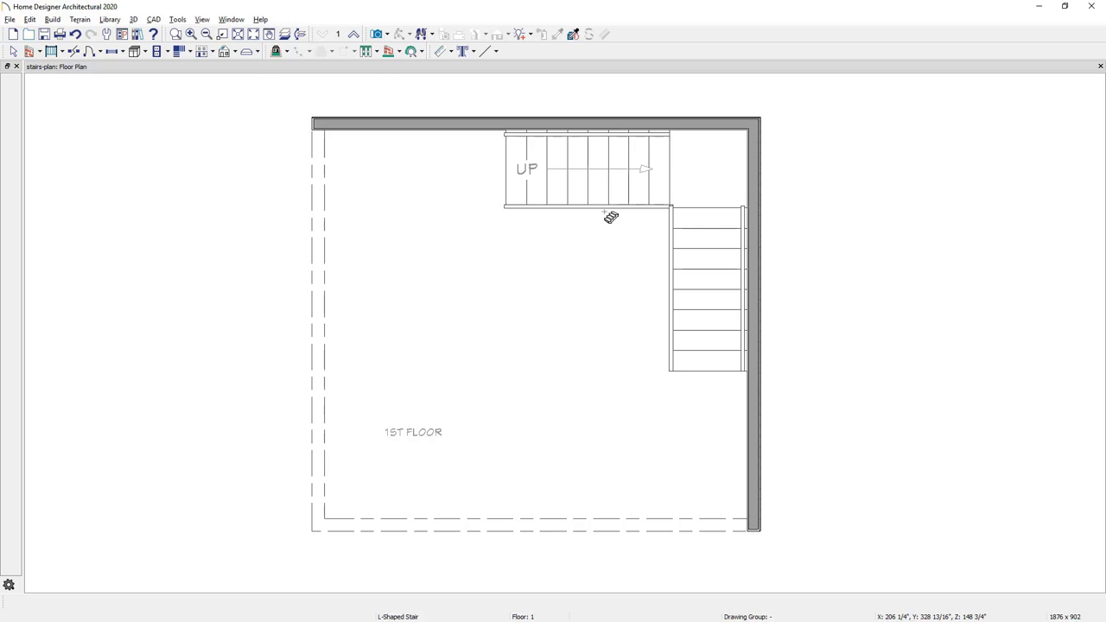
pyautogui.press('space')
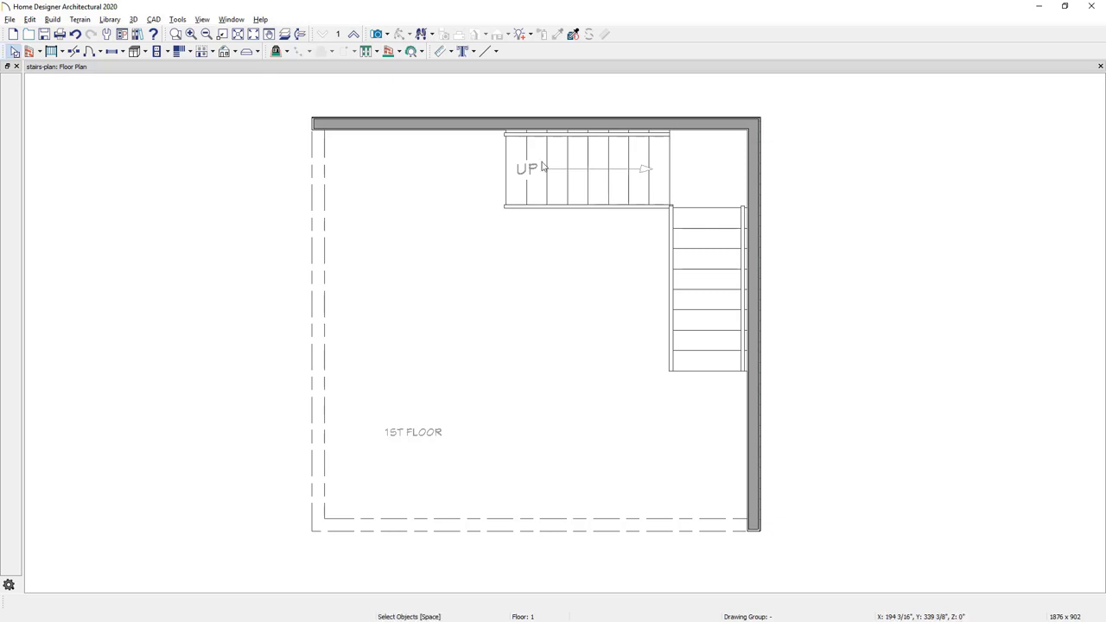
# Step: Create a full camera view of the L-shaped staircase and generate the stairwell opening in the ceiling above it
pyautogui.click(377, 34)
pyautogui.moveTo(400, 386); pyautogui.dragTo(556, 291)
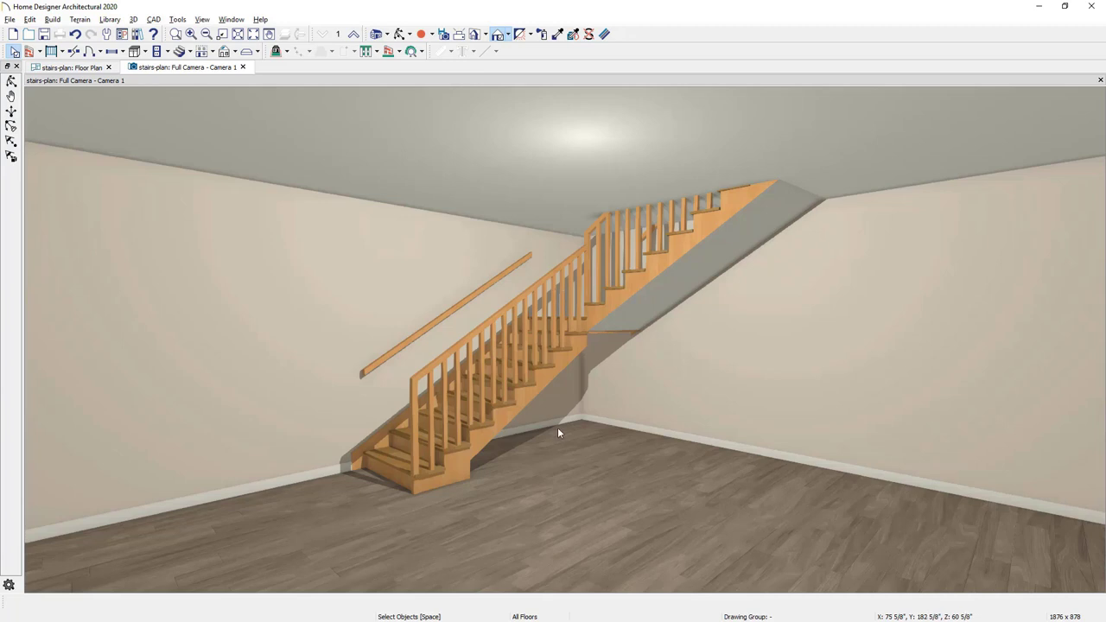
pyautogui.click(522, 400)
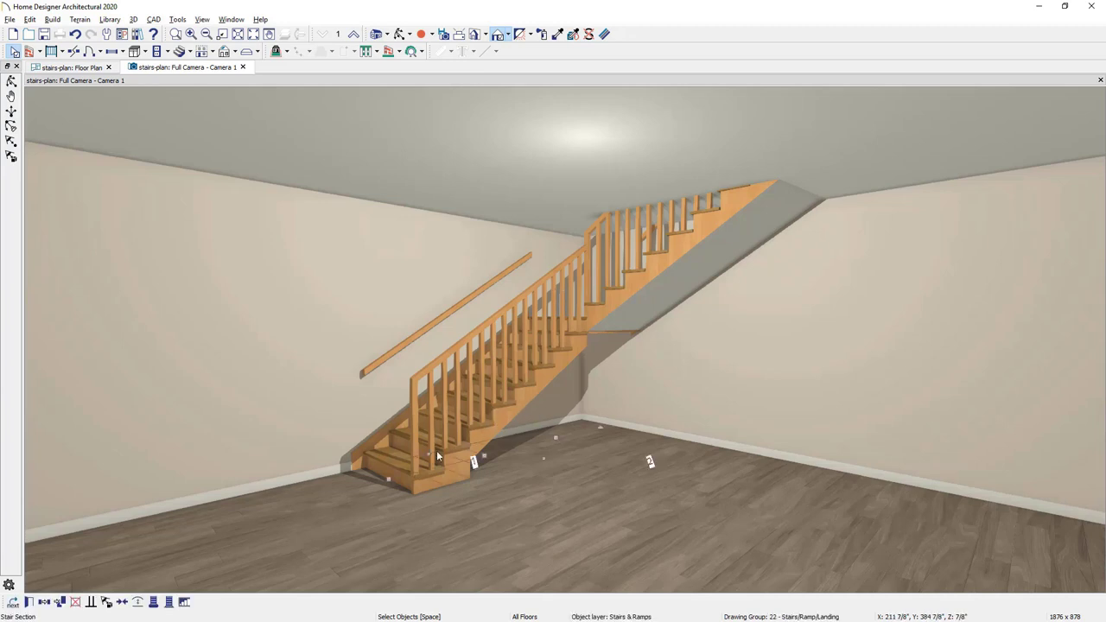
pyautogui.click(185, 602)
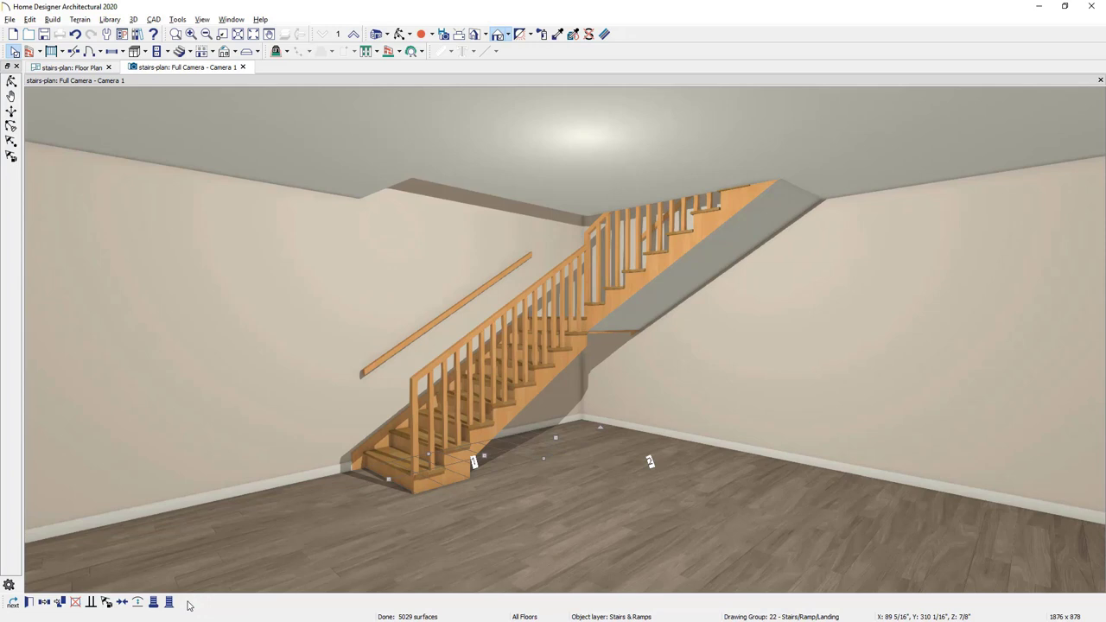
pyautogui.moveTo(460, 300); pyautogui.dragTo(572, 289, button='middle')
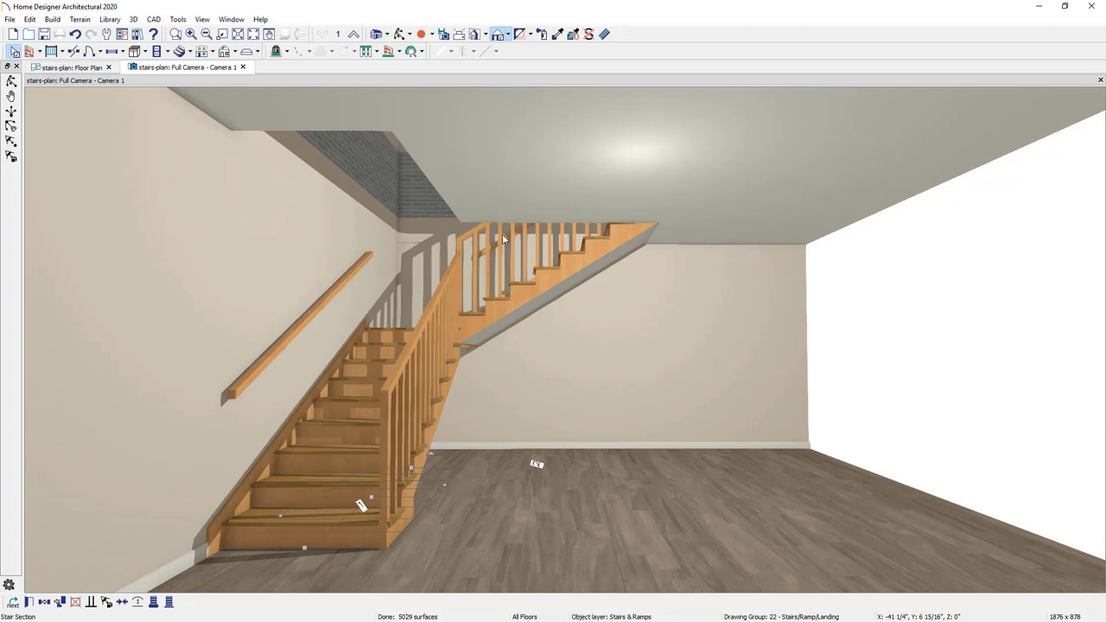
# Step: On the second floor plan, move the railing beside the descending flight in line with the railing at the stairwell's far end
pyautogui.click(86, 69)
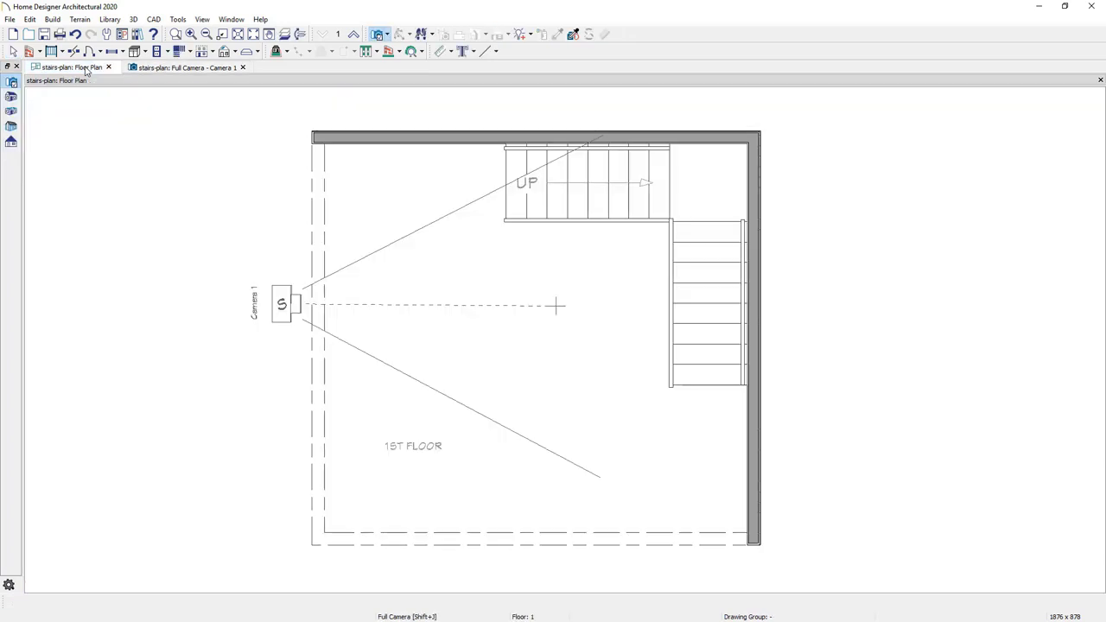
pyautogui.click(354, 34)
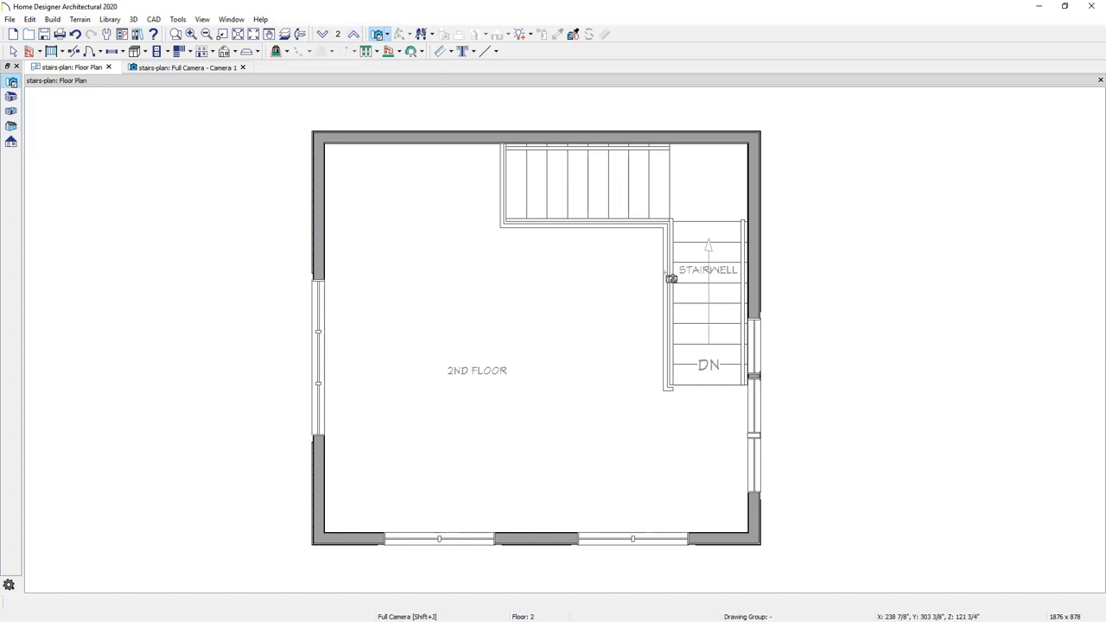
pyautogui.click(670, 277)
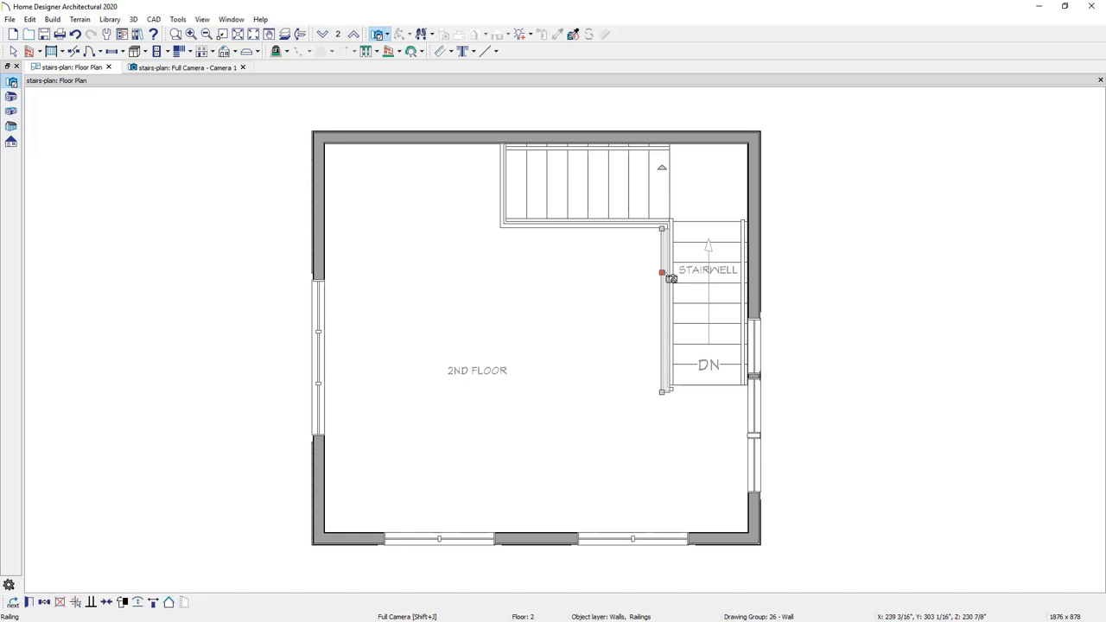
pyautogui.moveTo(662, 272); pyautogui.dragTo(502, 236)
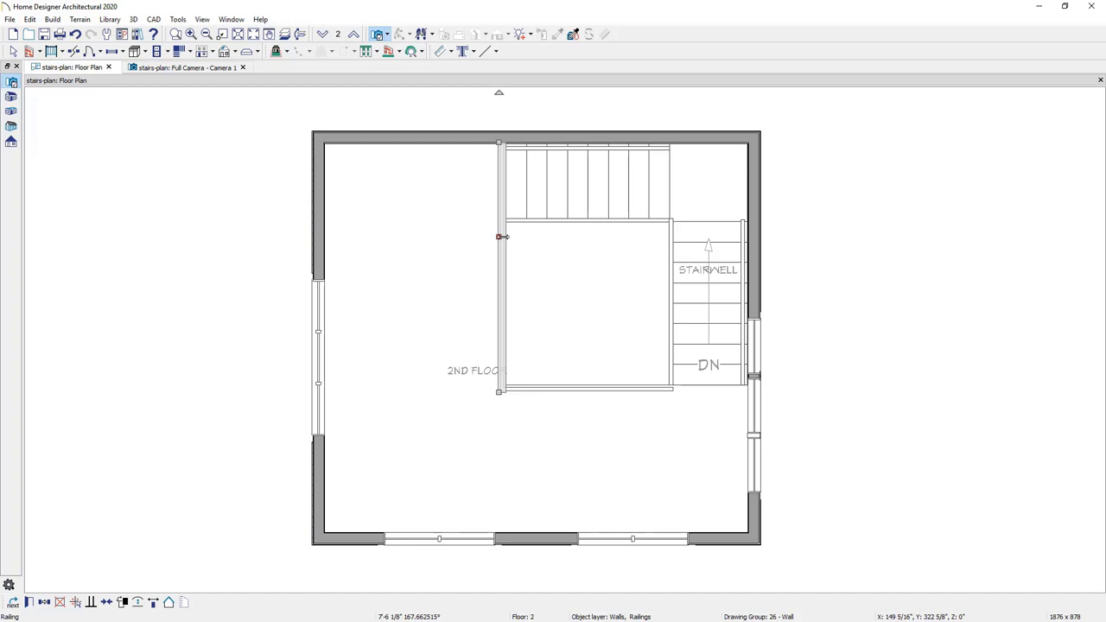
pyautogui.press('space')
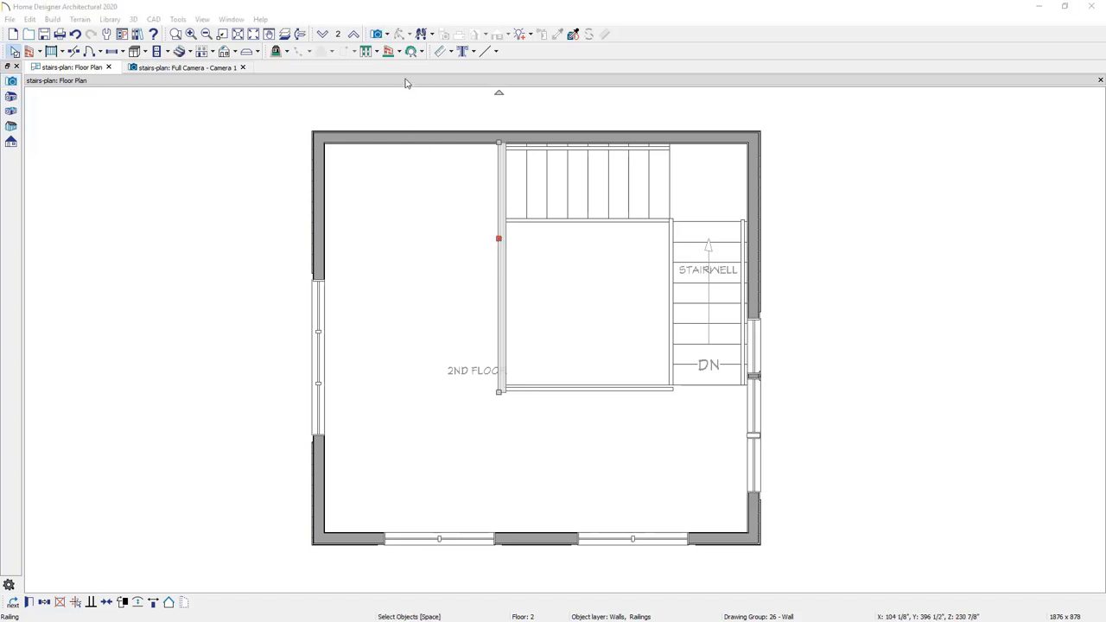
# Step: Create a Doll House View of the second floor and disable the left Railing at Wall option for the L-shaped staircase
pyautogui.click(387, 34)
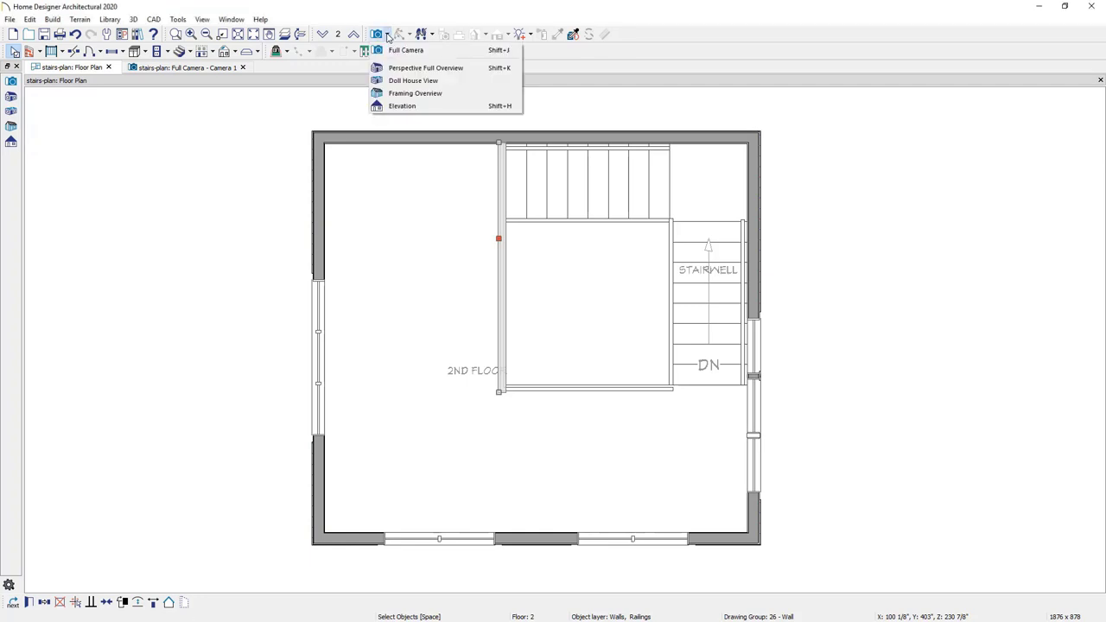
pyautogui.click(465, 80)
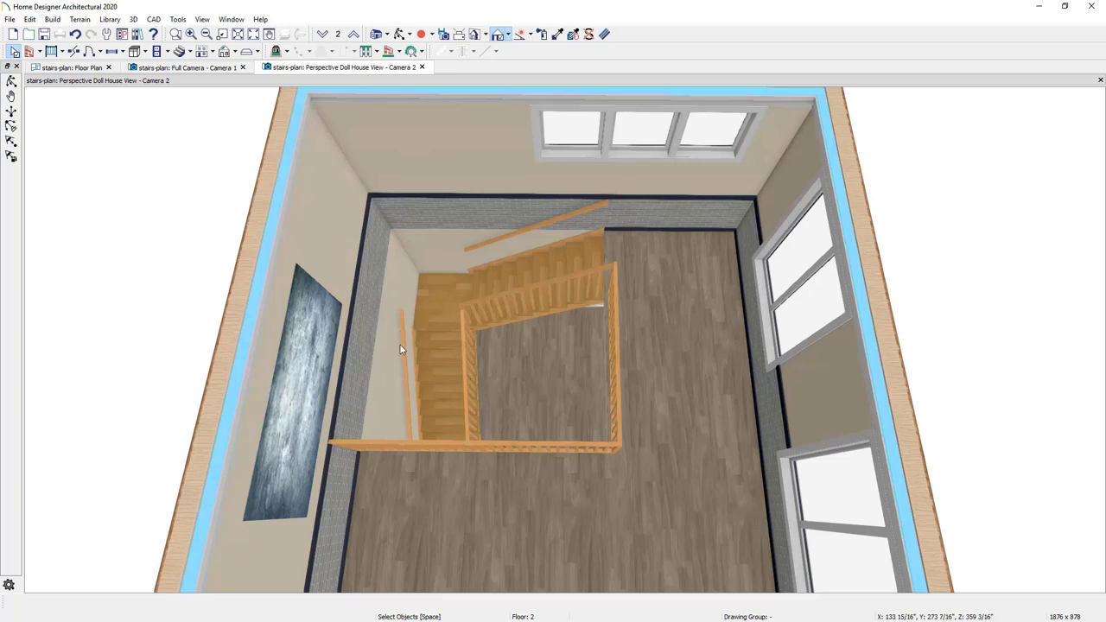
pyautogui.click(436, 386)
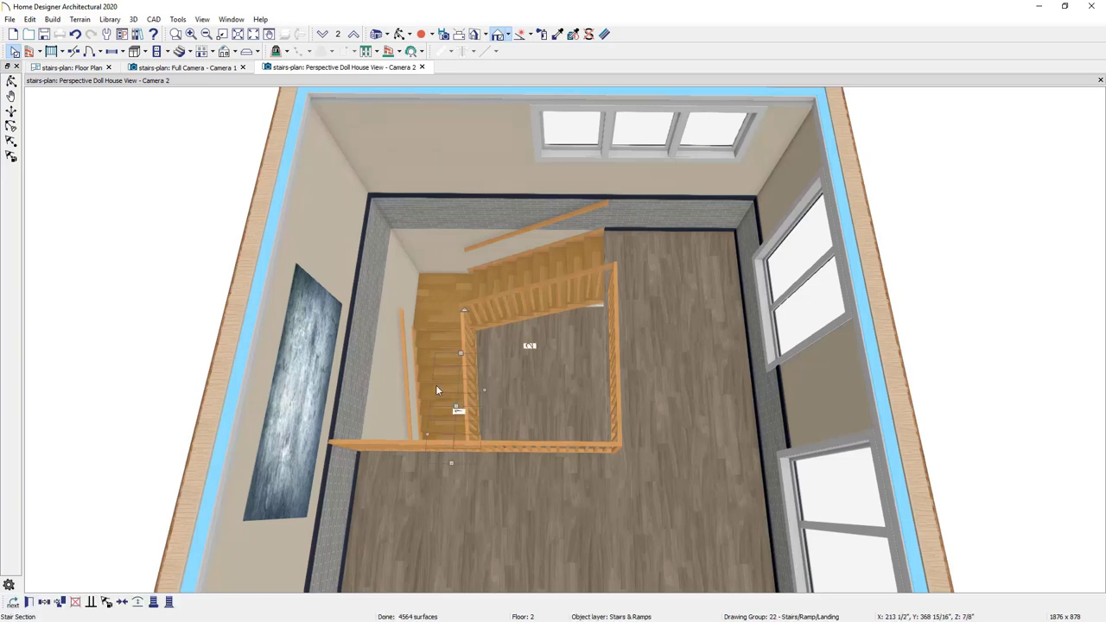
pyautogui.doubleClick(436, 389)
pyautogui.click(543, 362)
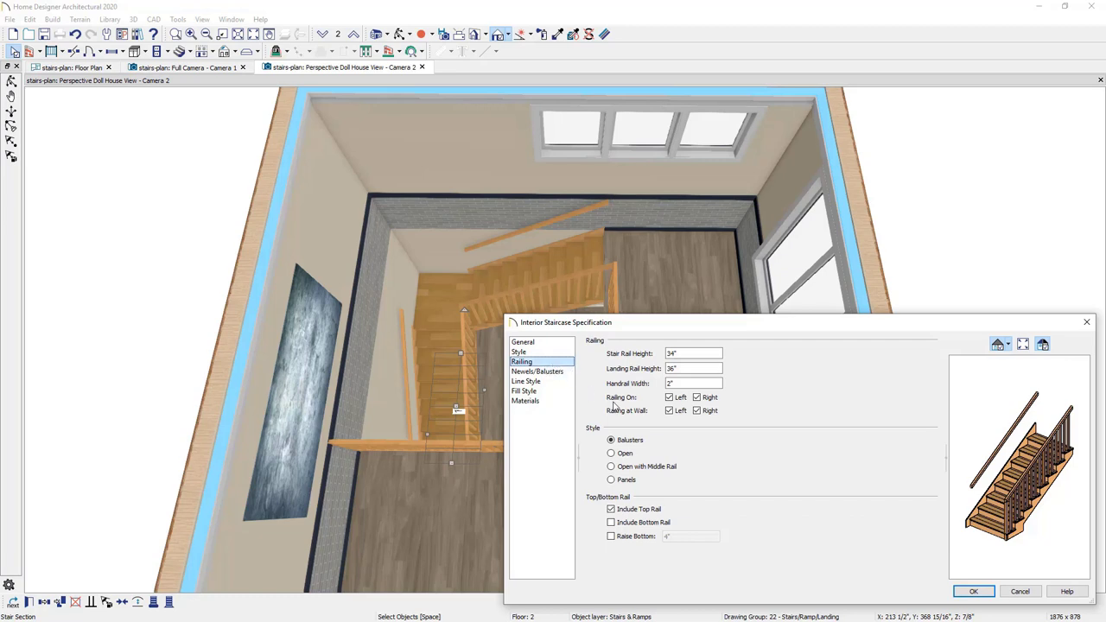
pyautogui.click(677, 413)
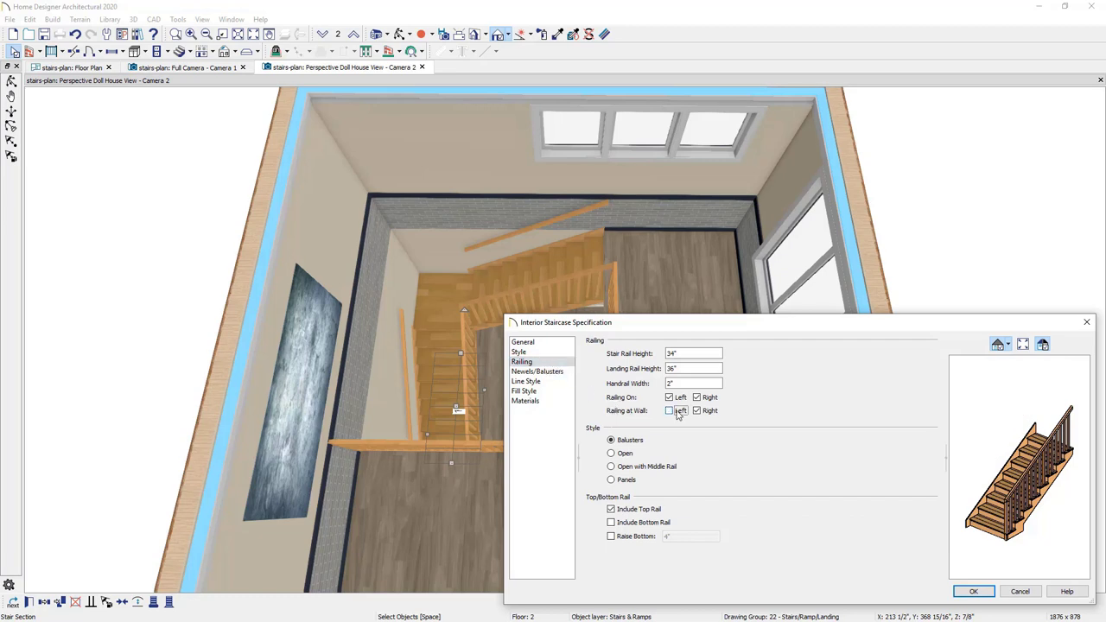
pyautogui.click(992, 594)
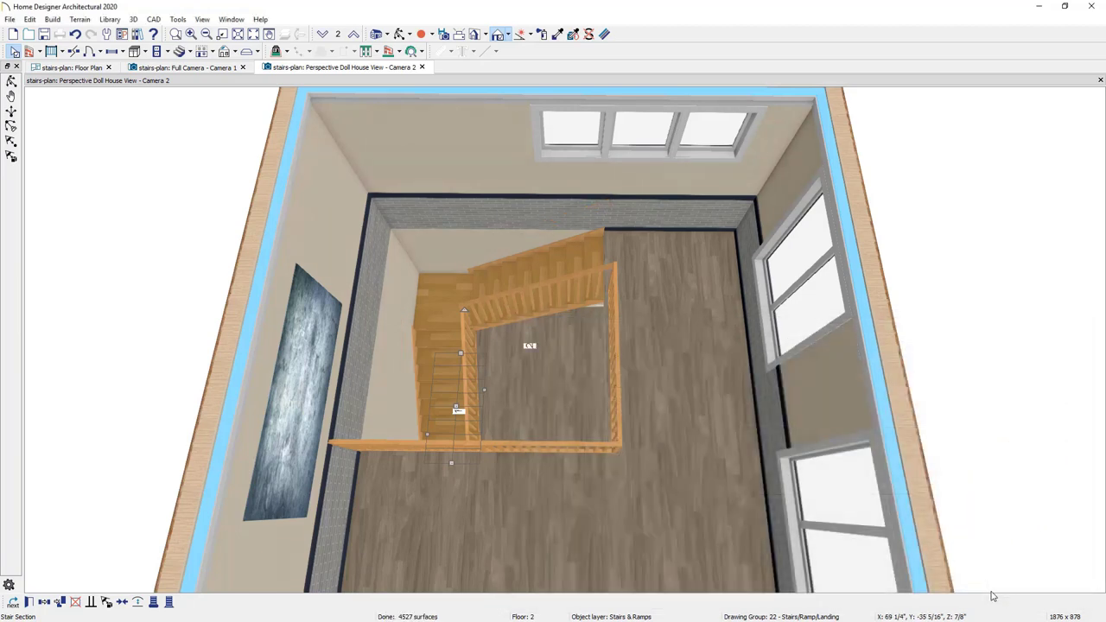
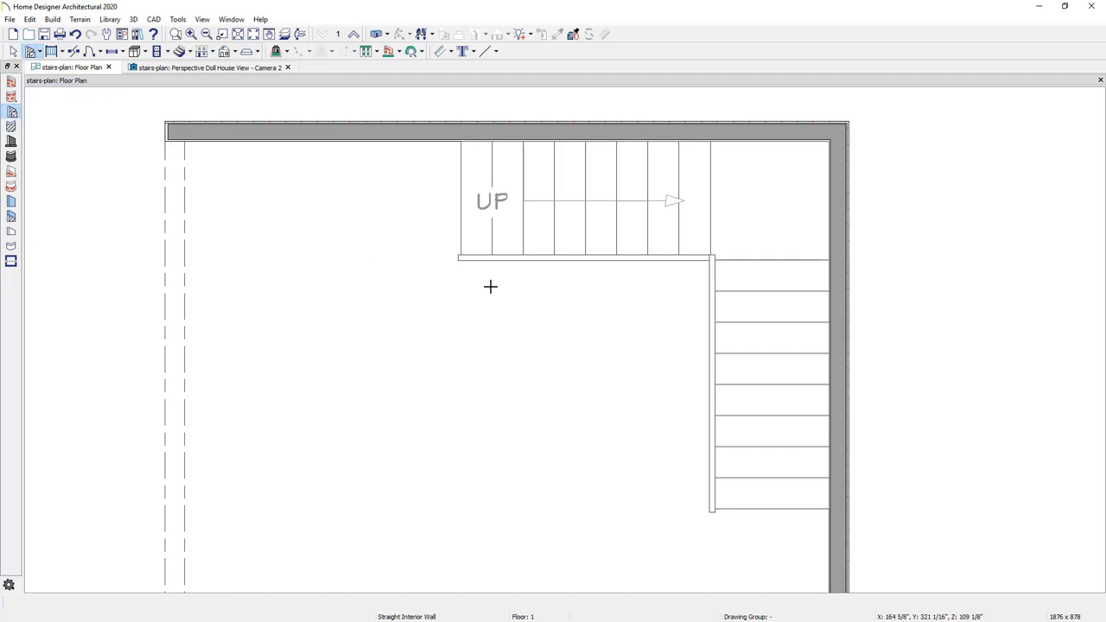
# Step: Draw a straight interior wall parallel to the first stair flight, and tile the plan and 3D views vertically, both showing the first floor
pyautogui.moveTo(489, 282); pyautogui.dragTo(713, 289)
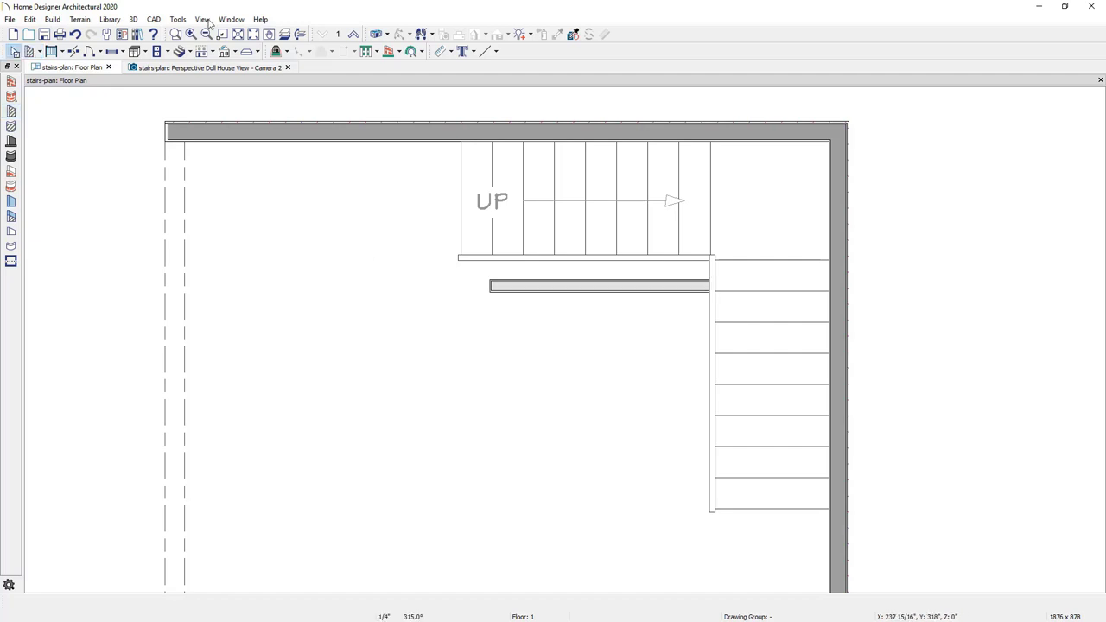
pyautogui.click(231, 19)
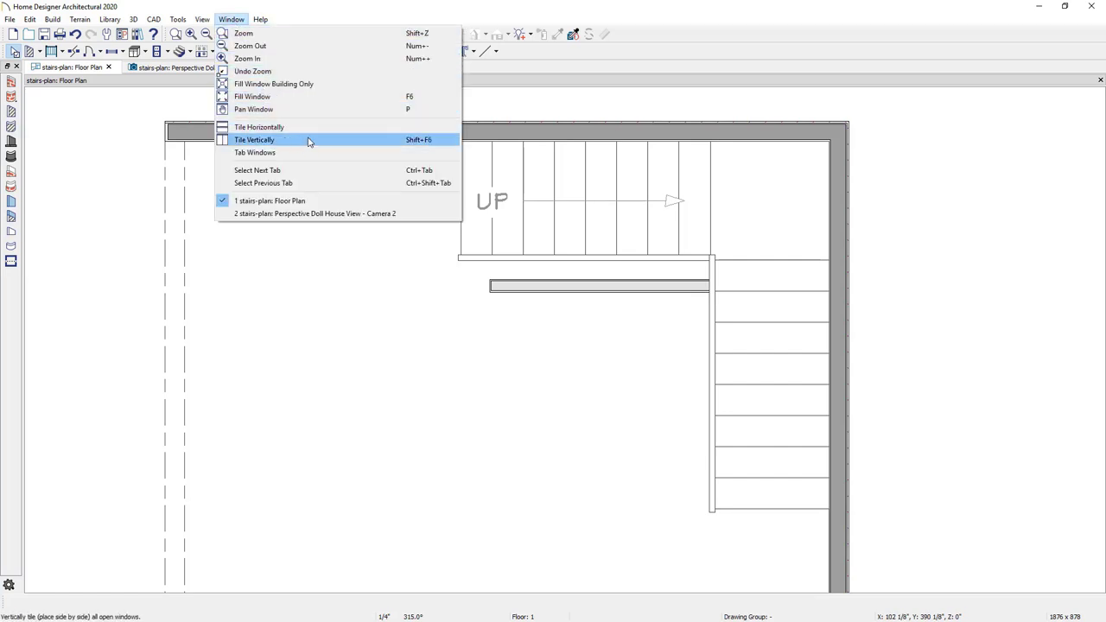
pyautogui.click(309, 141)
pyautogui.click(670, 66)
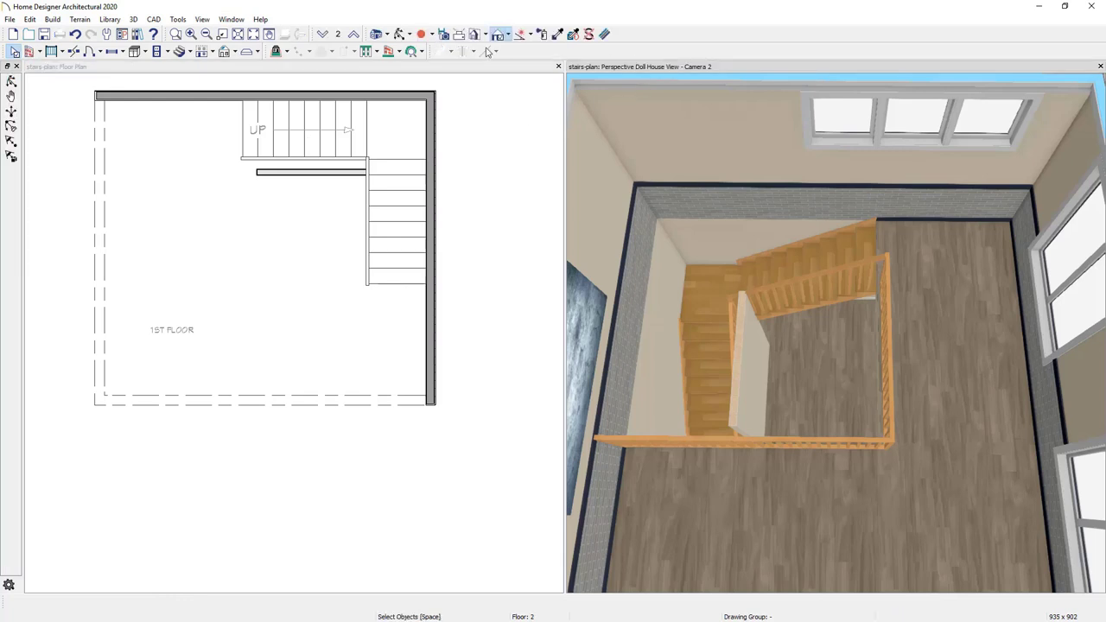
pyautogui.click(323, 33)
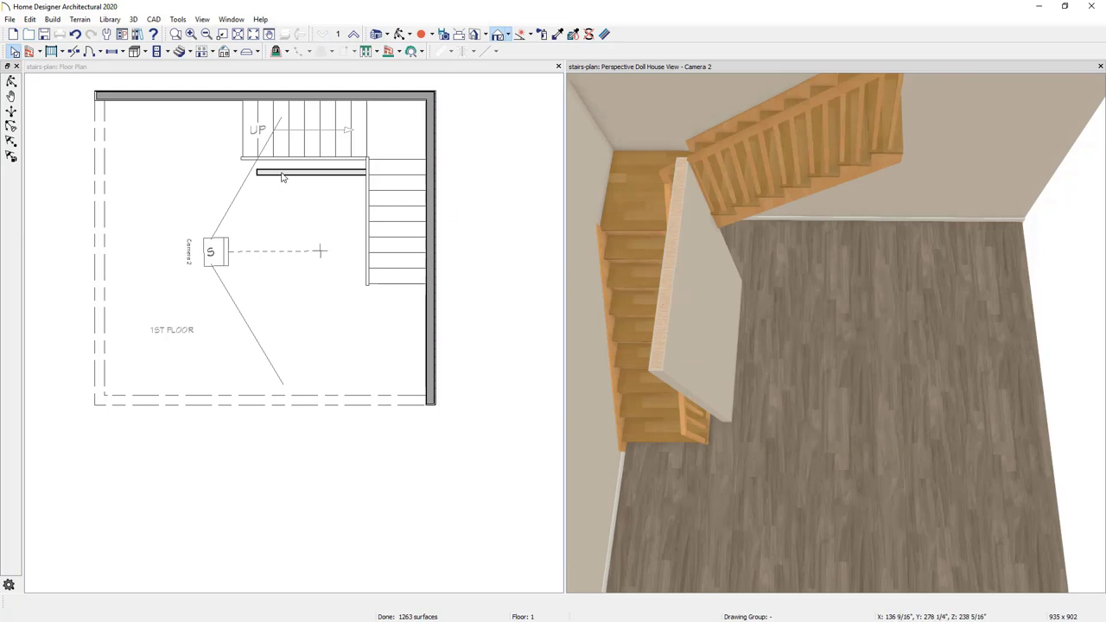
# Step: Nudge the new interior wall toward the first stair flight until it sits underneath the flight's railing edge
pyautogui.scroll(4, 281, 176)
pyautogui.click(333, 240)
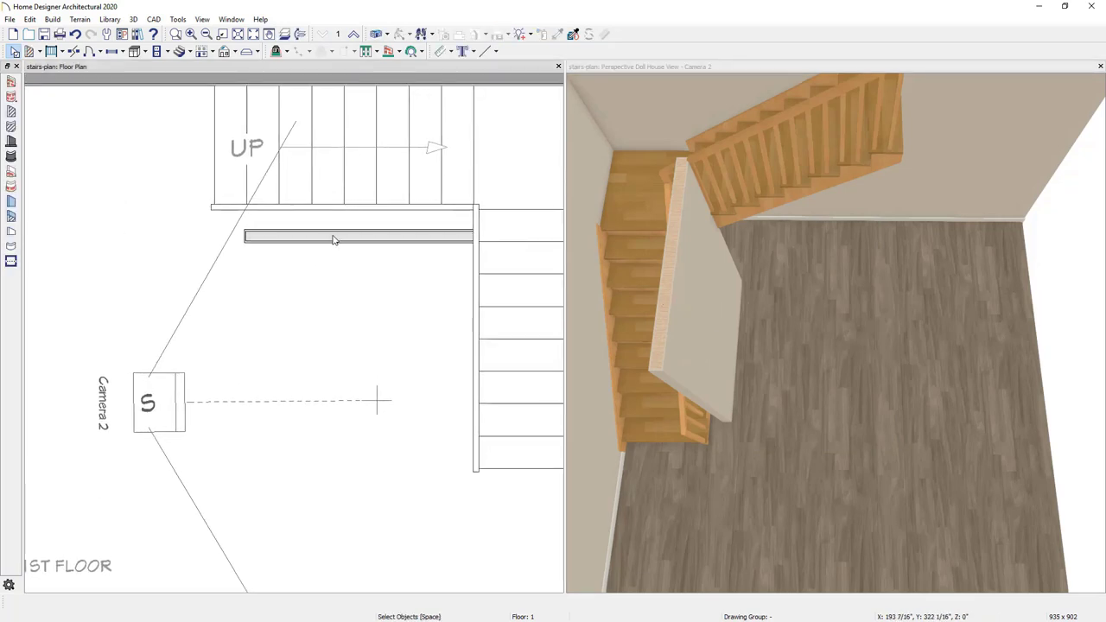
pyautogui.click(334, 240)
pyautogui.press('Up')
pyautogui.press('Up')
pyautogui.press('Up')
pyautogui.press('Up')
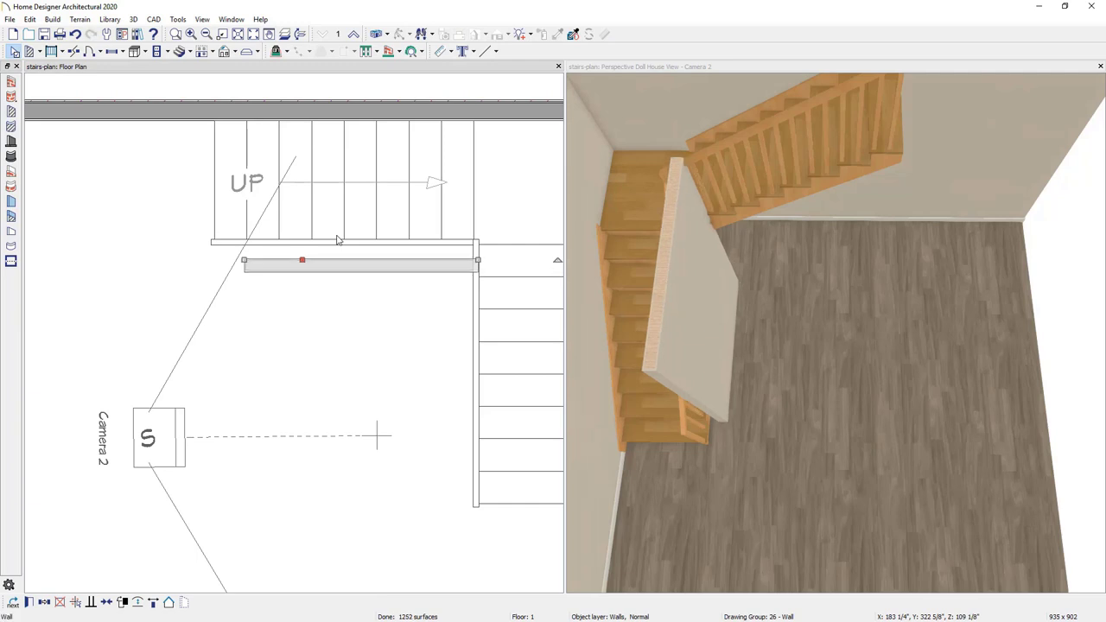
pyautogui.press('Up')
pyautogui.press('Up')
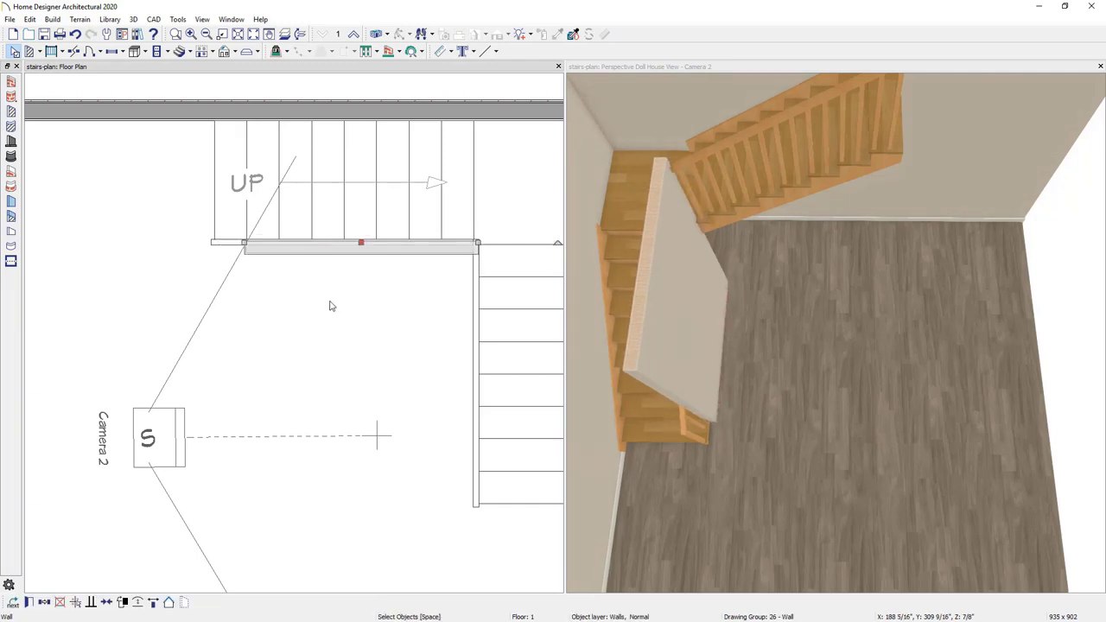
pyautogui.press('Up')
pyautogui.press('Up')
pyautogui.press('Up')
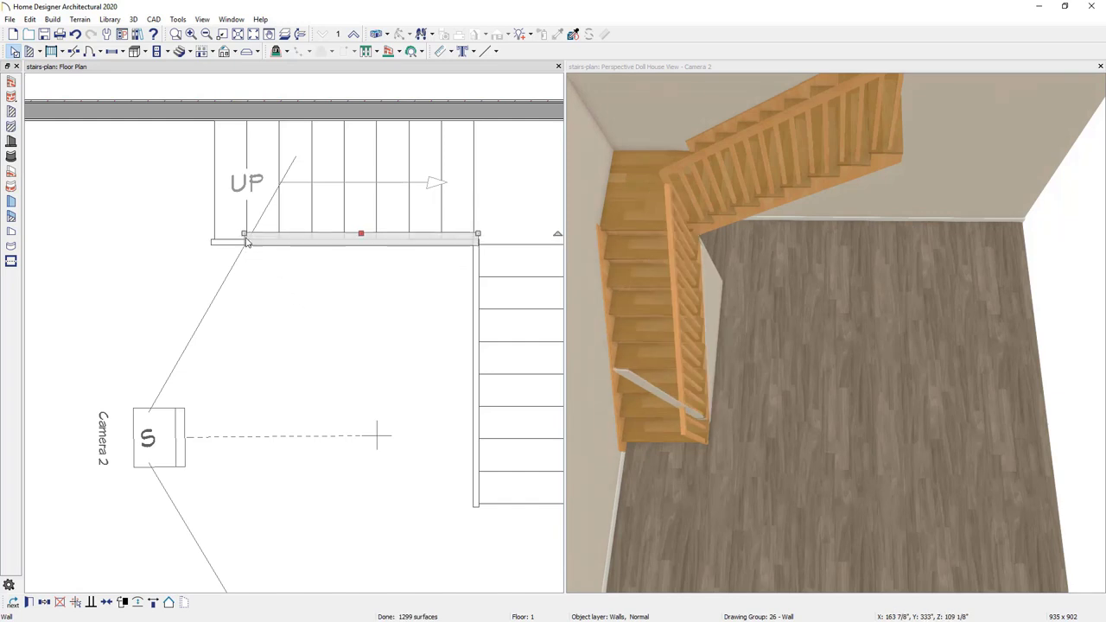
# Step: Shorten the wall's free end near the bottom of the first flight, and reselect the wall beneath the stairs
pyautogui.moveTo(245, 234); pyautogui.dragTo(250, 233)
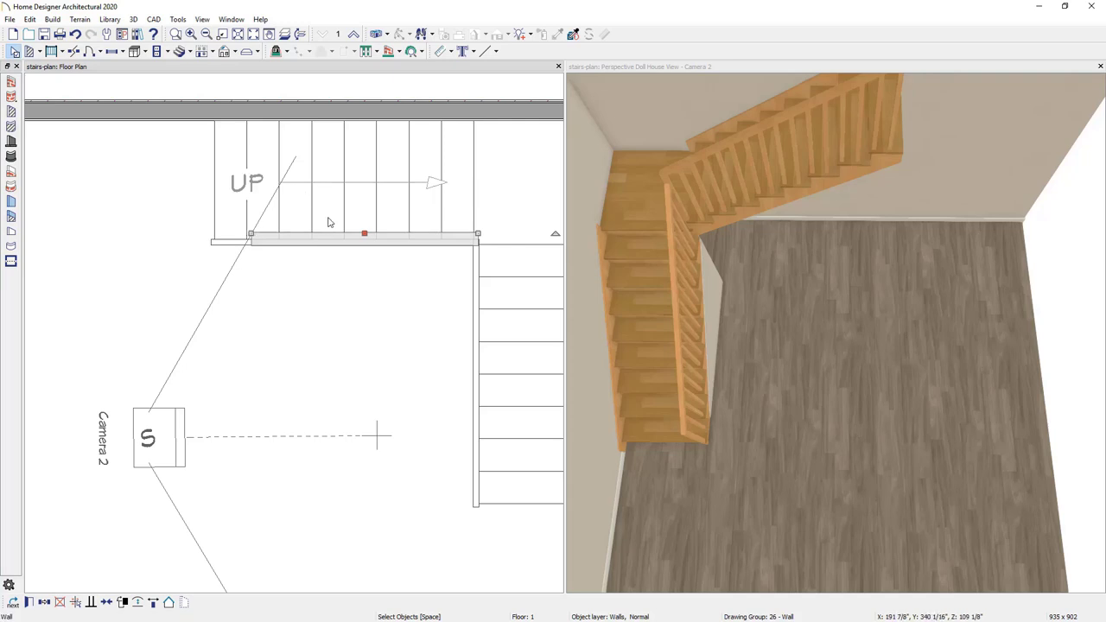
pyautogui.click(350, 267)
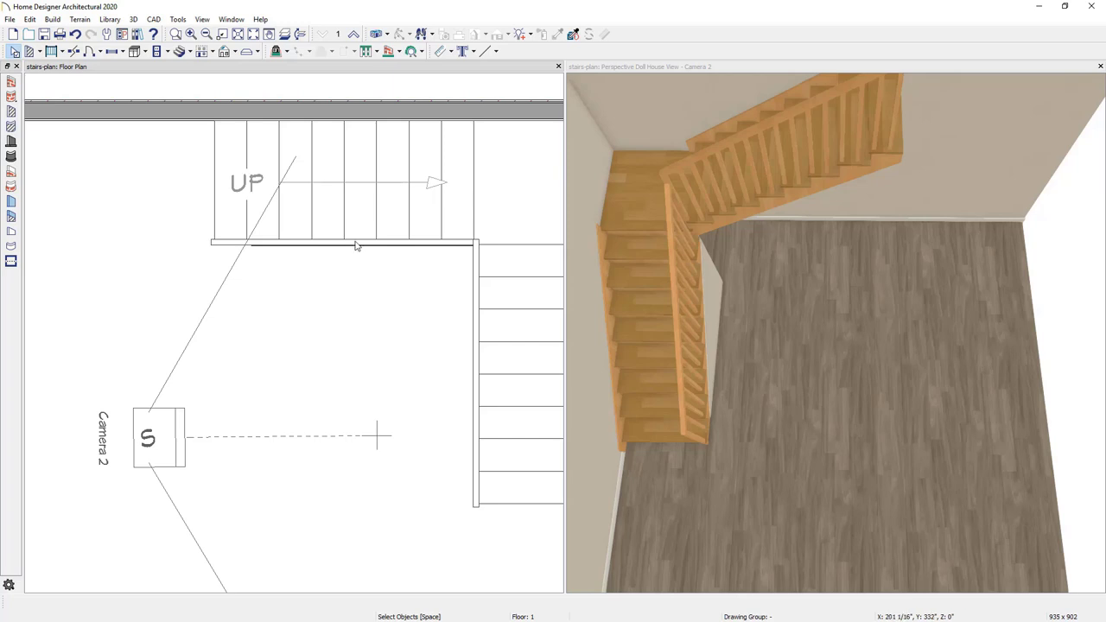
pyautogui.click(356, 243)
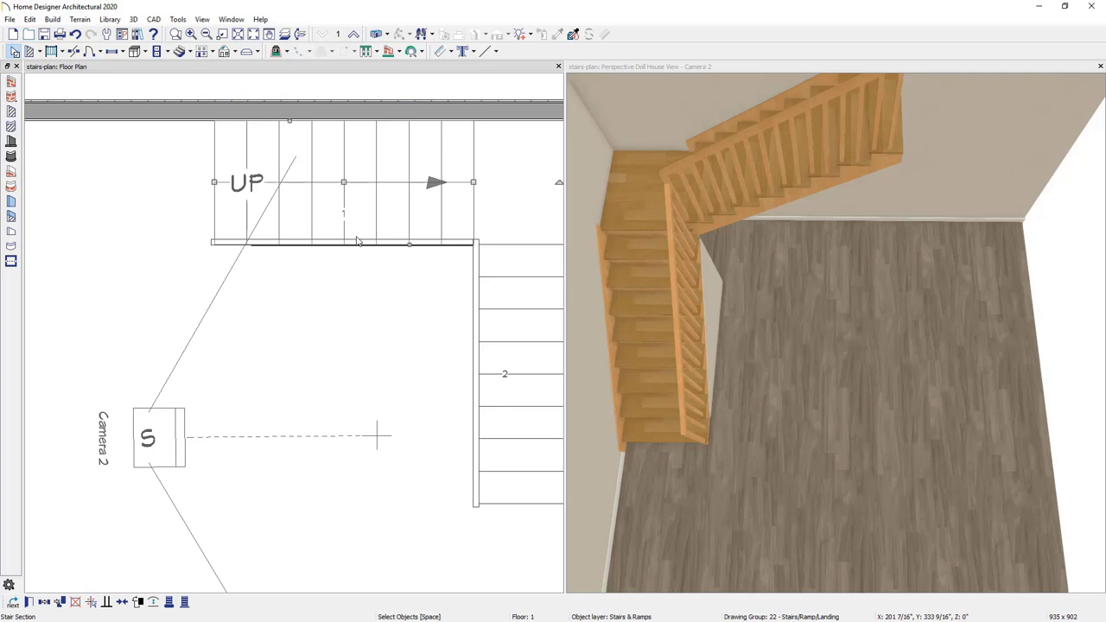
pyautogui.click(356, 242)
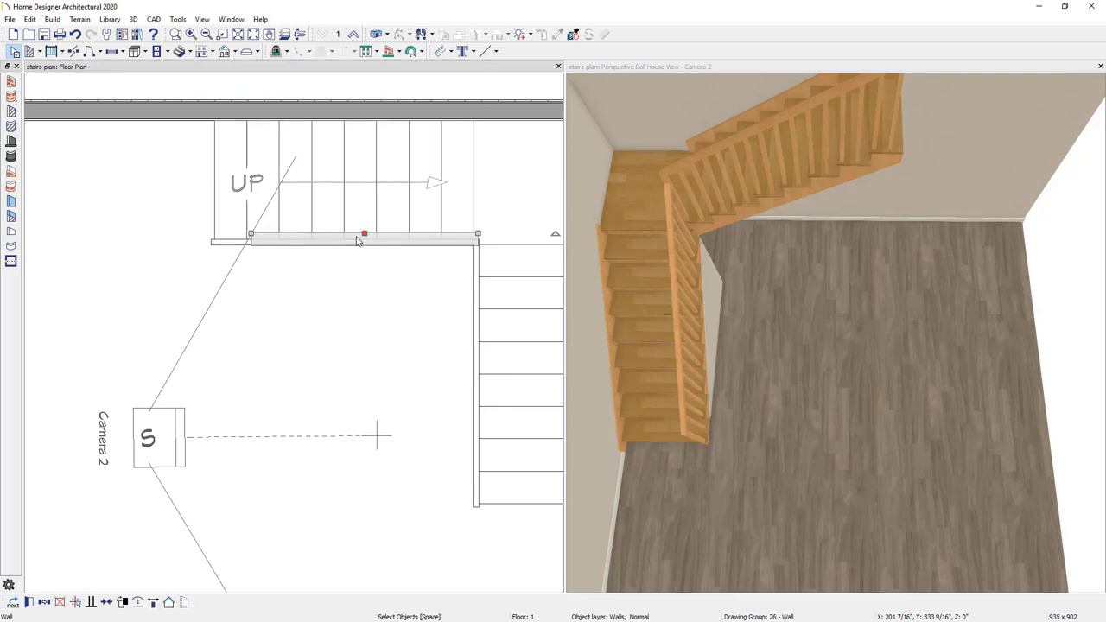